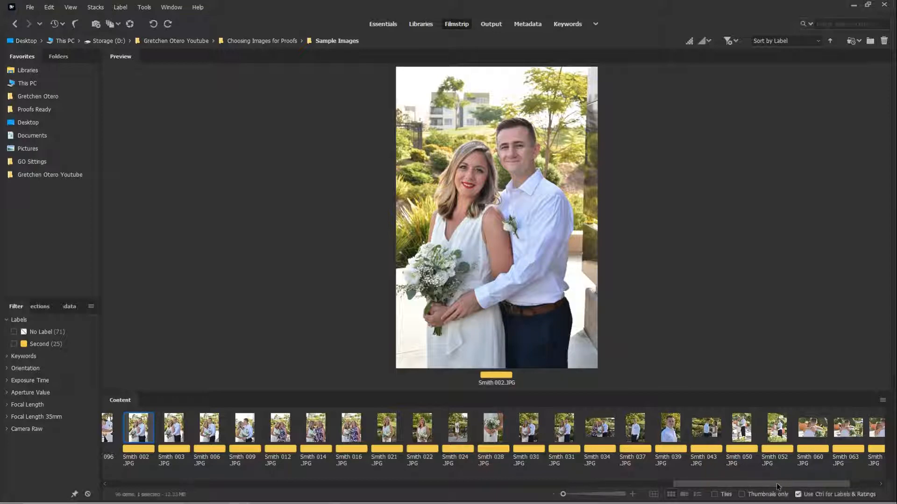
- Select the yellow-labelled photos numbered 002 through 028 in the filmstrip and open them in Photoshop
scroll(748, 448, down, 1)
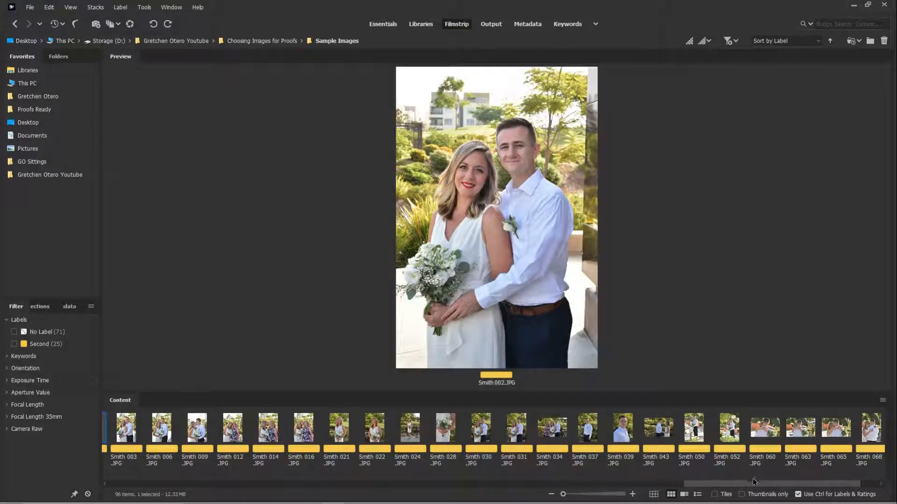
drag(753, 481, 726, 487)
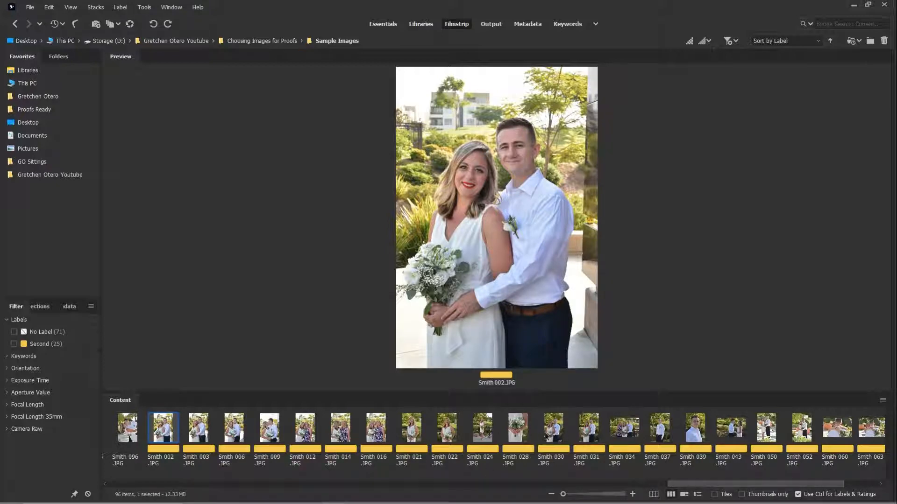
shift+click(518, 428)
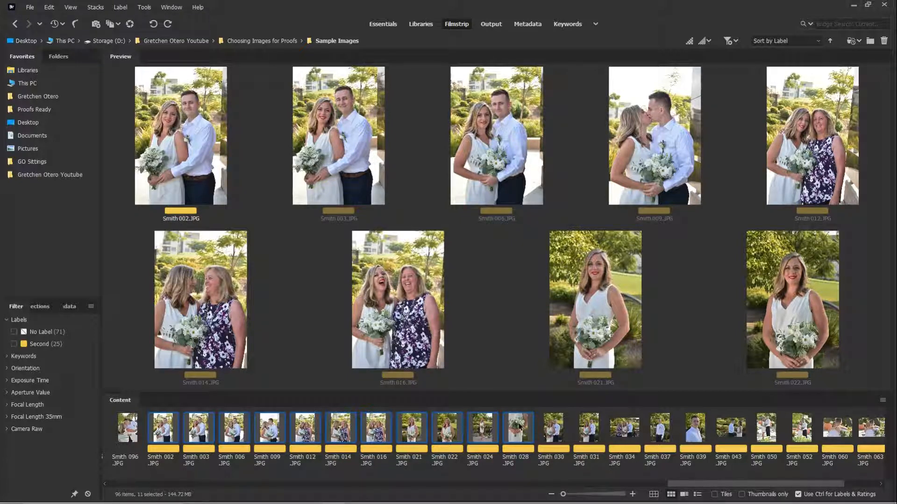
mouse_move(759, 484)
mouse_down()
mouse_move(794, 485)
mouse_move(756, 485)
mouse_up()
right_click(543, 430)
click(519, 427)
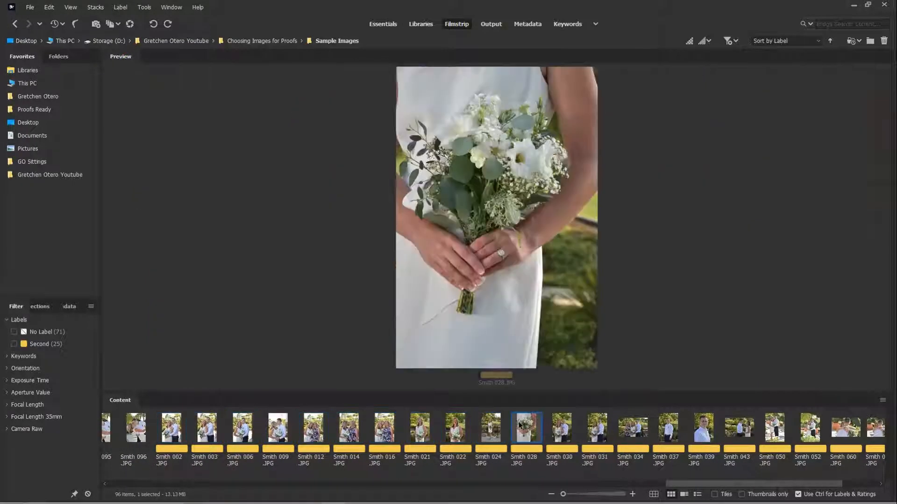
shift+click(166, 429)
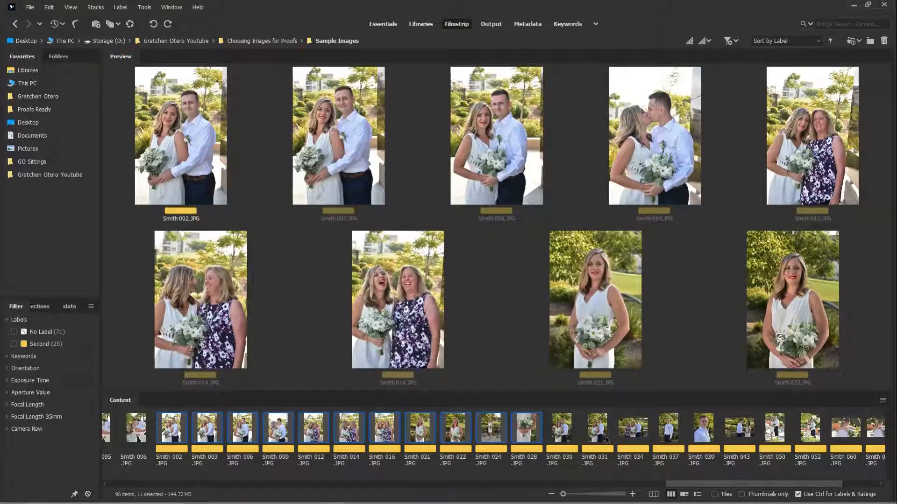
right_click(531, 425)
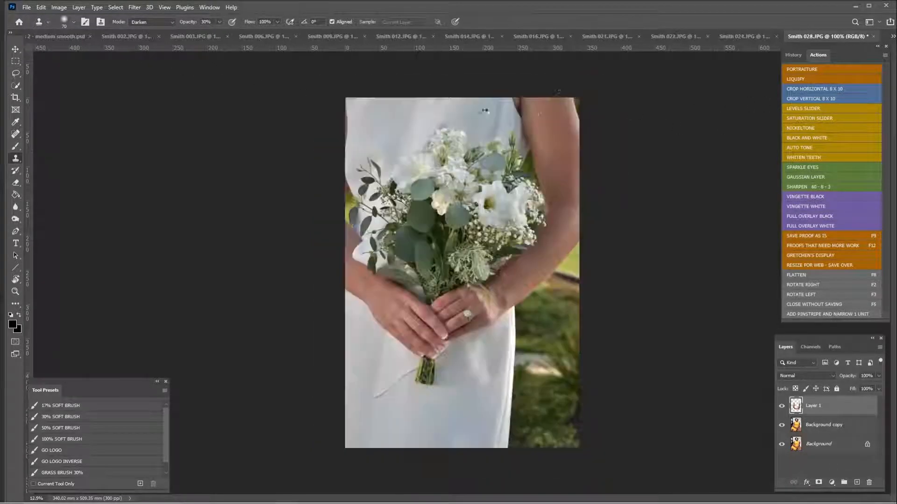
- Switch to the open medium smooth PSD portrait of the woman in yellow and close it without saving
click(213, 8)
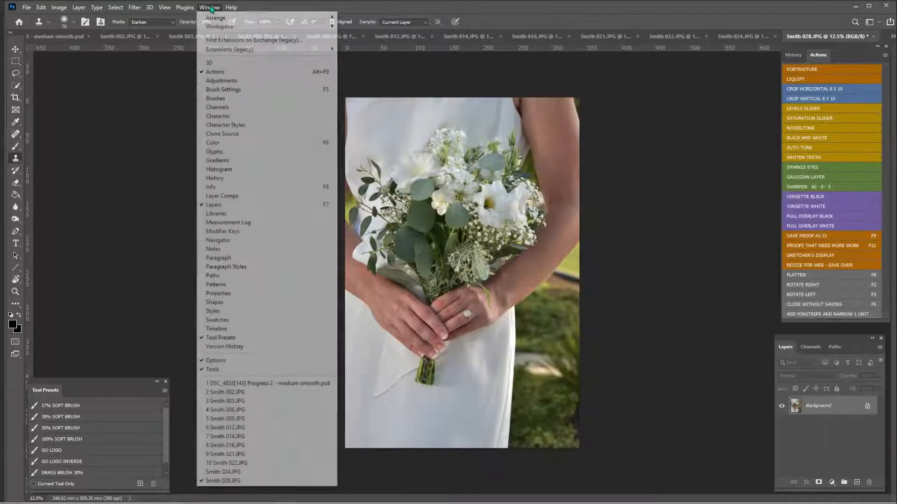
click(271, 384)
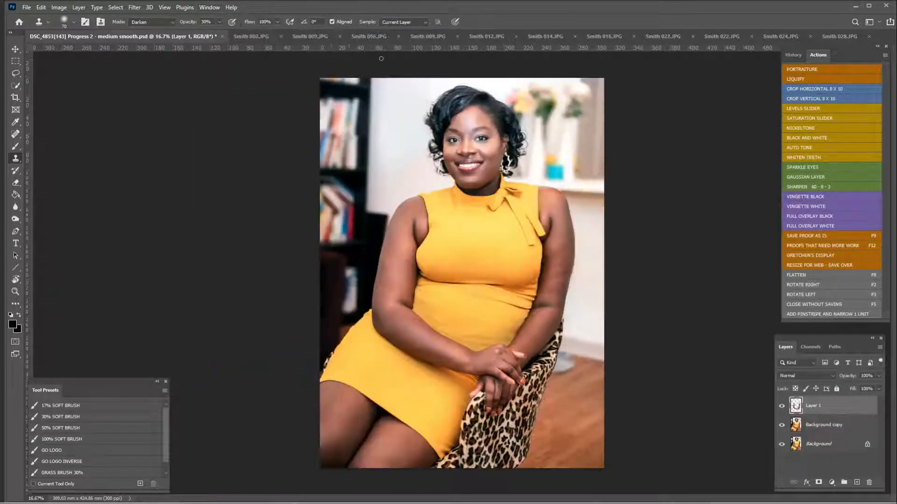
key(F5)
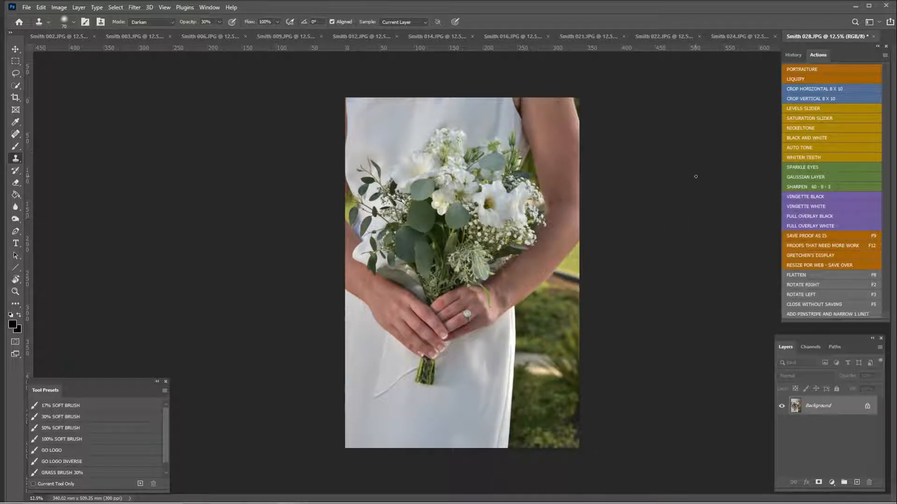
- Crop bouquet photo 028 to 8 x 10 in at 300 ppi, rotated slightly and framed tightly around the flowers and hands
click(15, 98)
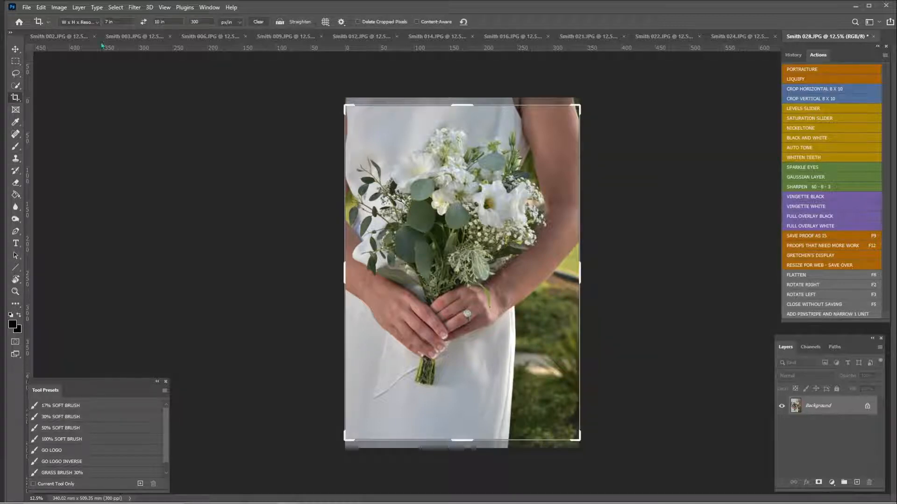
double_click(117, 22)
text(8)
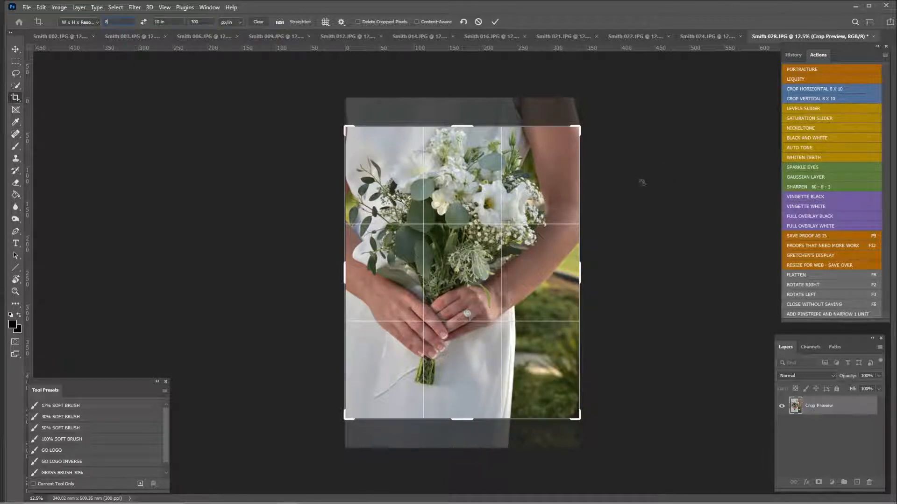
drag(612, 153, 565, 144)
drag(524, 204, 472, 189)
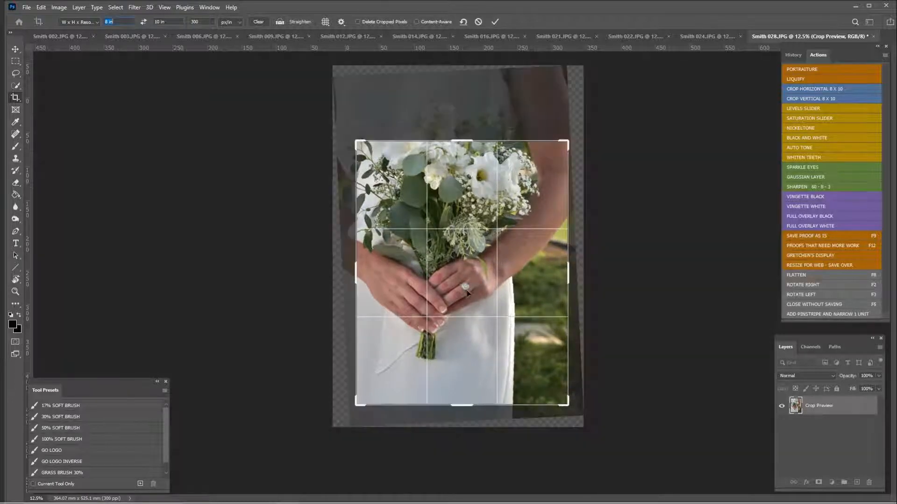
drag(509, 255, 516, 246)
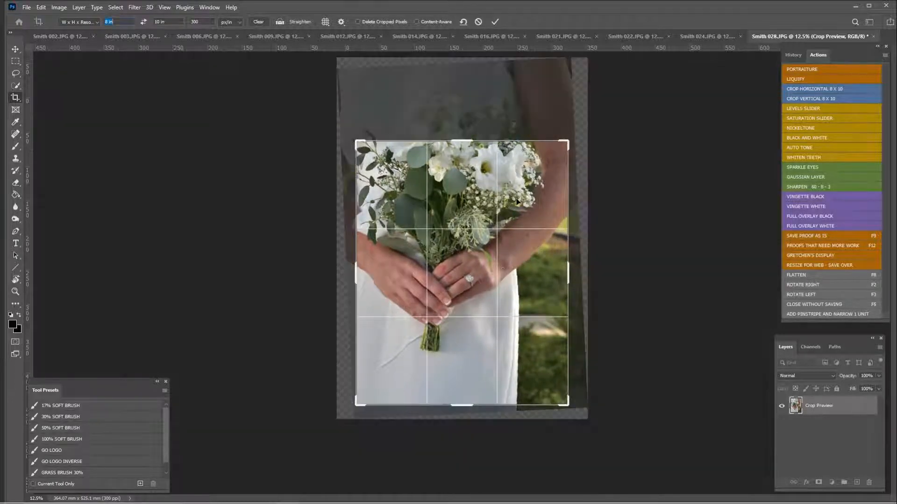
double_click(517, 202)
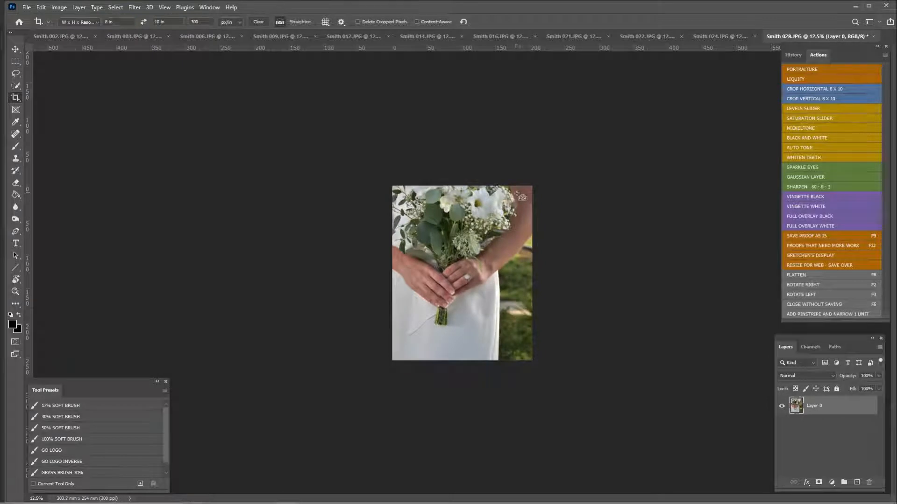
- Run the LEVELS SLIDER action and set the Levels inputs to shadows 11, midtones 1.15 and highlights 230
key(ctrl+plus)
key(ctrl+plus)
key(ctrl+plus)
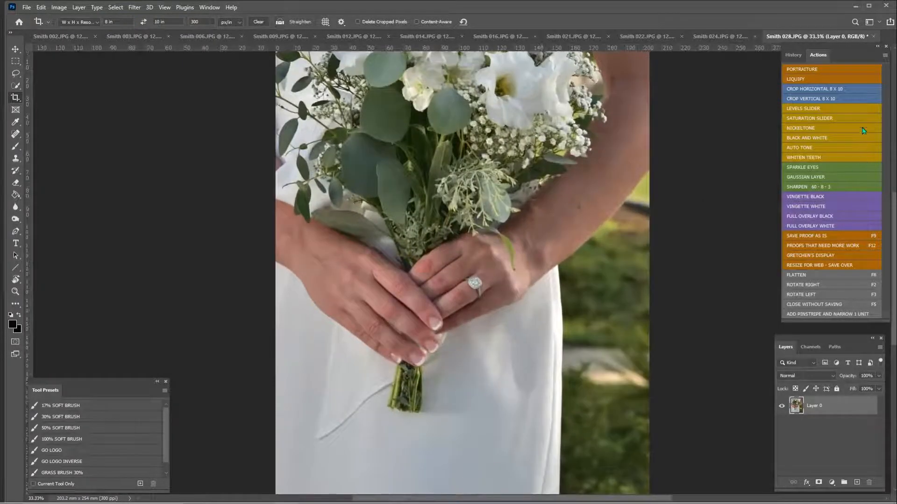
click(800, 108)
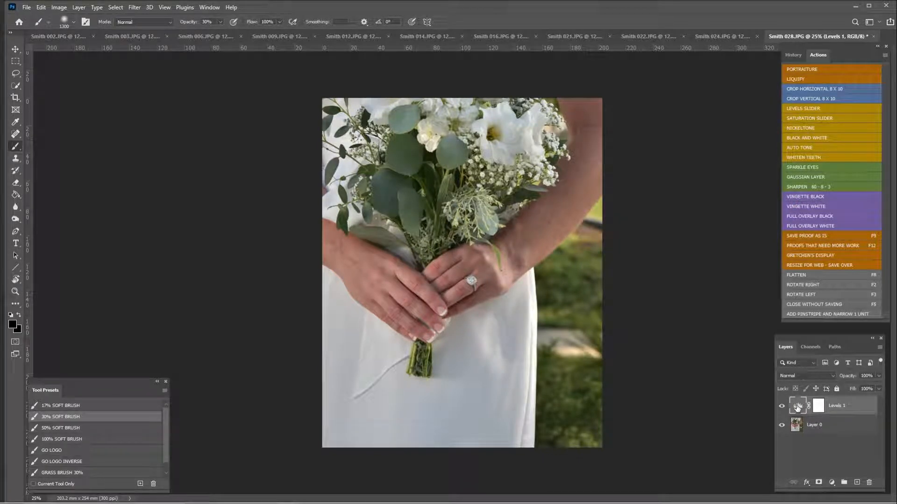
double_click(798, 407)
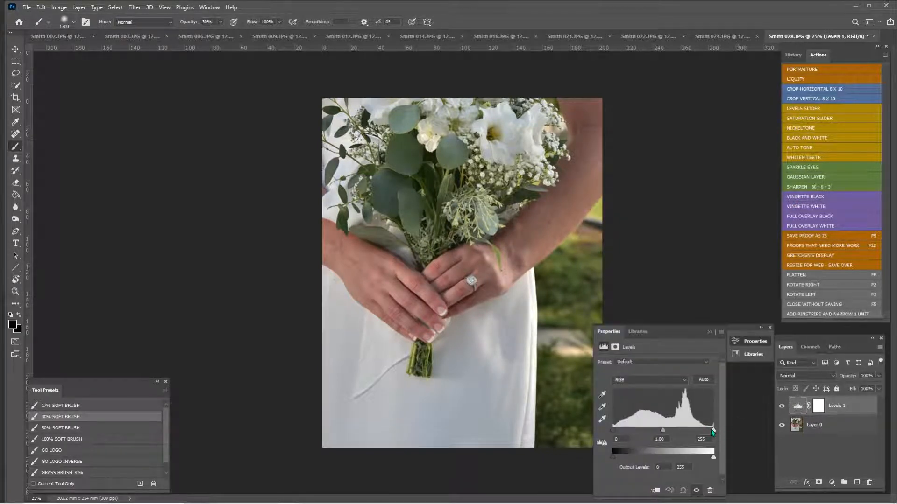
drag(712, 430, 618, 430)
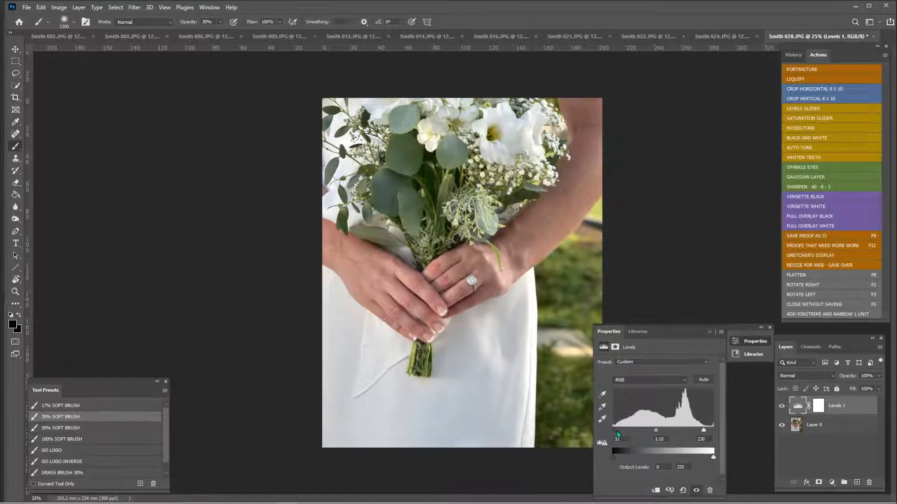
click(710, 333)
- Paint black on the Levels mask with the 50% soft brush over the bright dress and white flowers, adjusting the brush size
click(81, 428)
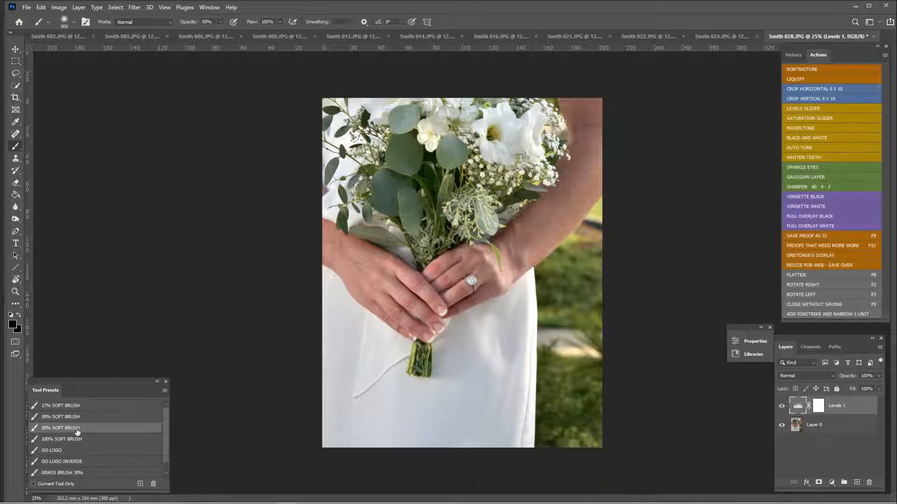
click(818, 407)
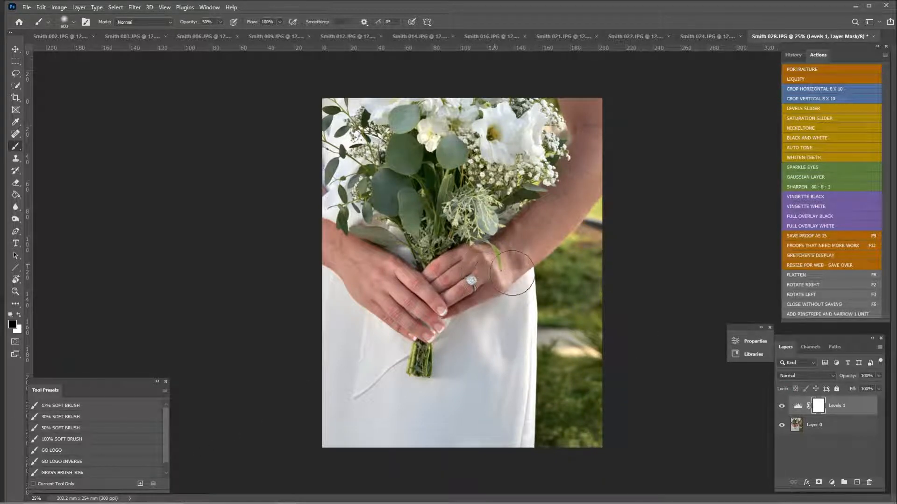
key(bracketleft)
key(bracketleft)
key(bracketleft)
mouse_move(501, 346)
mouse_down()
mouse_move(509, 297)
mouse_move(513, 376)
mouse_up()
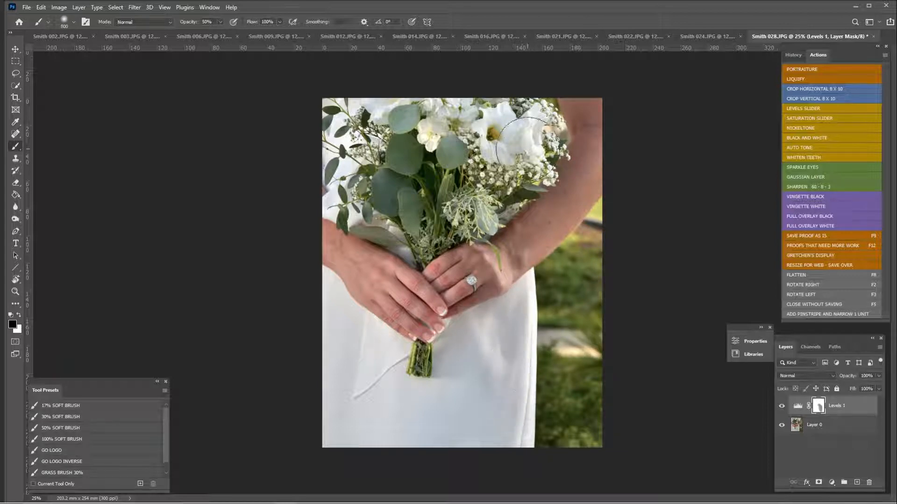
key(bracketright)
key(bracketright)
key(bracketright)
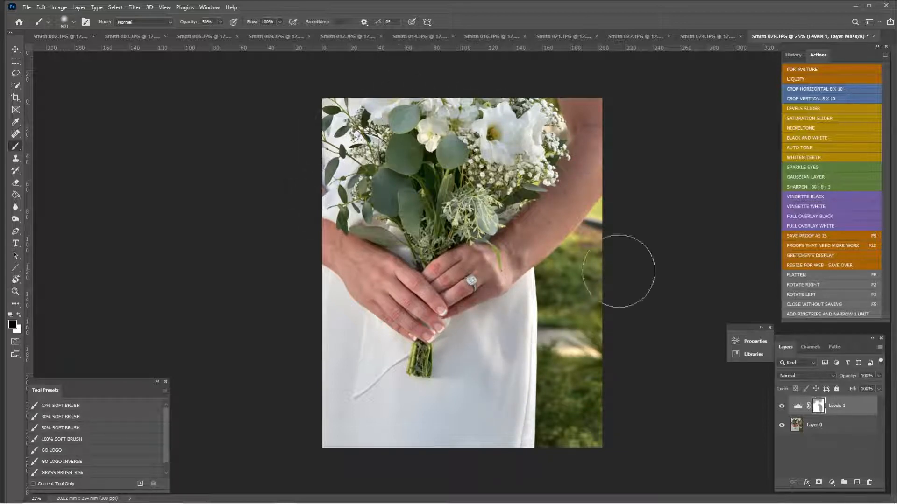
- Run the VINGETTE WHITE action and mask the vignette off the bouquet and hands with the 17% and 50% soft brushes
click(834, 206)
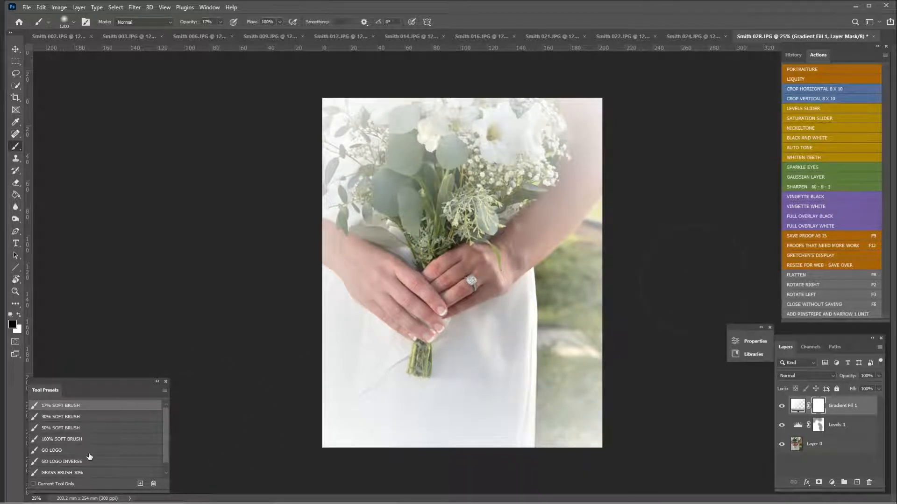
mouse_move(548, 229)
mouse_down()
mouse_move(528, 229)
mouse_move(501, 132)
mouse_move(428, 125)
mouse_move(313, 199)
mouse_move(353, 351)
mouse_move(470, 432)
mouse_move(527, 445)
mouse_move(581, 394)
mouse_move(594, 145)
mouse_move(506, 285)
mouse_move(388, 186)
mouse_move(528, 338)
mouse_up()
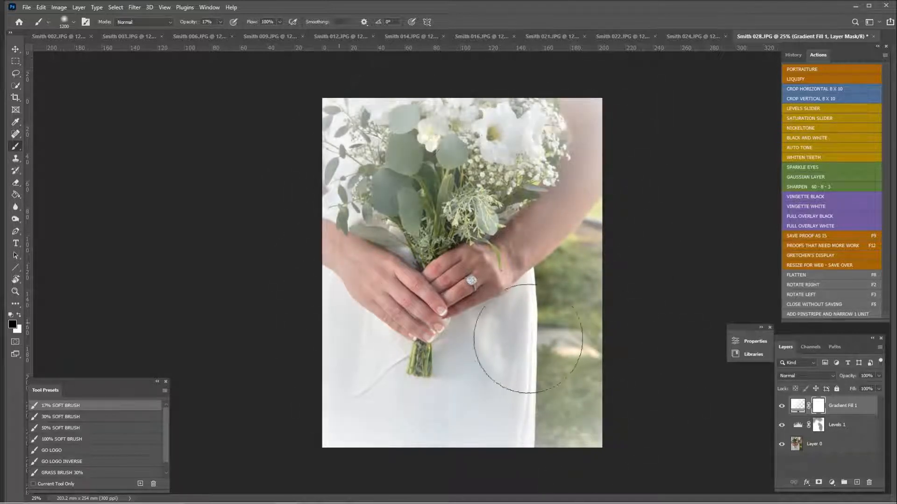
click(81, 428)
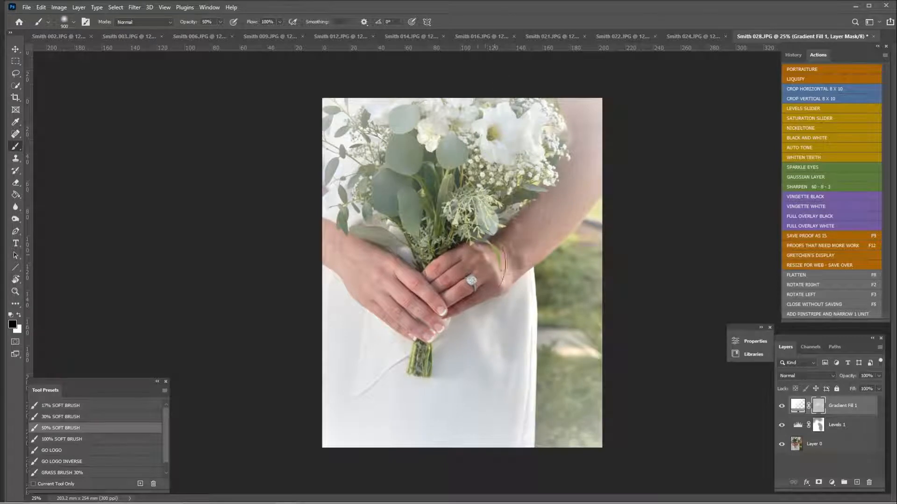
drag(490, 197, 518, 147)
drag(428, 198, 527, 171)
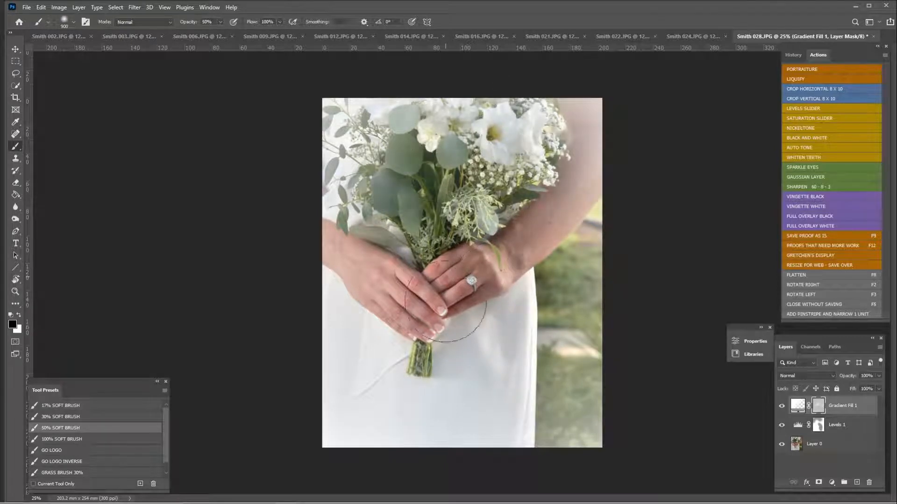
- Fade the white vignette further on its mask over the dress, grass and bouquet, using the 17%, 50% and 100% soft brushes
click(95, 417)
click(101, 406)
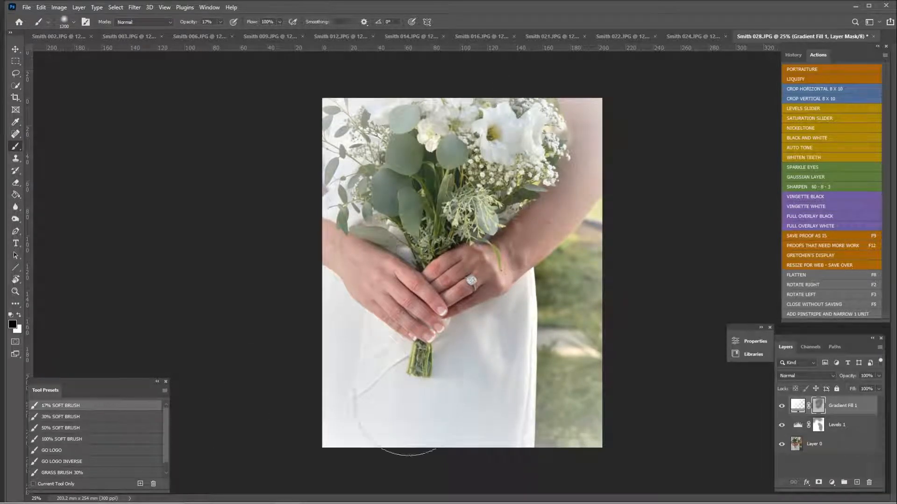
mouse_move(409, 401)
mouse_down()
mouse_move(552, 434)
mouse_move(628, 362)
mouse_move(639, 168)
mouse_move(616, 118)
mouse_move(559, 227)
mouse_move(513, 158)
mouse_move(377, 143)
mouse_move(381, 234)
mouse_move(416, 327)
mouse_move(410, 391)
mouse_move(620, 352)
mouse_move(618, 369)
mouse_move(548, 330)
mouse_move(536, 116)
mouse_move(505, 115)
mouse_move(519, 200)
mouse_move(512, 407)
mouse_move(517, 319)
mouse_move(528, 394)
mouse_up()
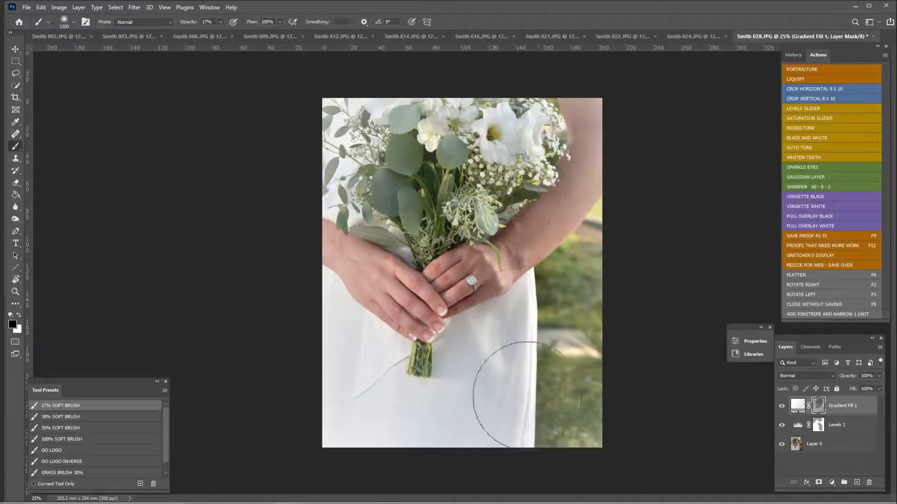
click(87, 429)
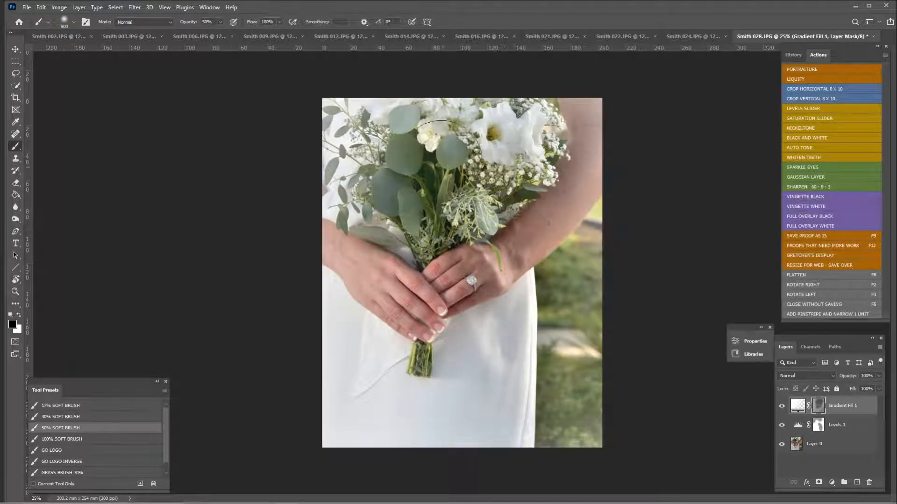
click(71, 439)
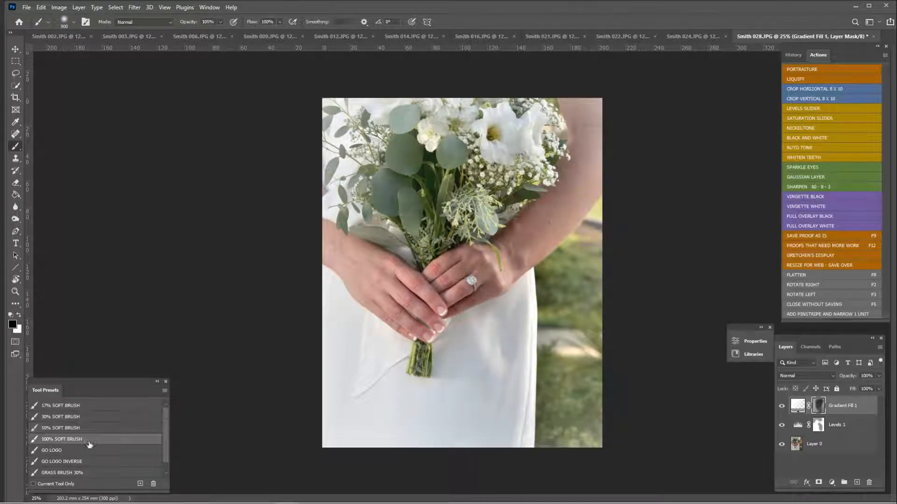
click(60, 406)
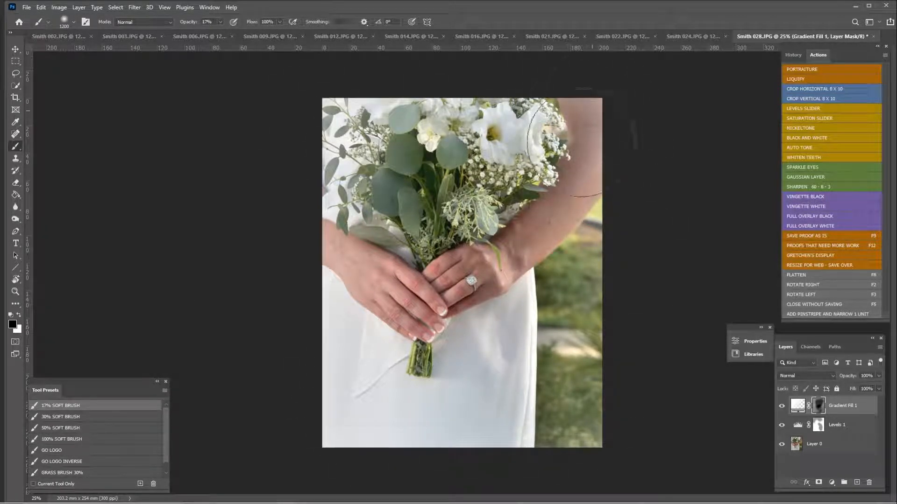
- Compare the photo with the vignette layer hidden and shown, and run the PROOFS THAT NEED MORE WORK action
click(782, 406)
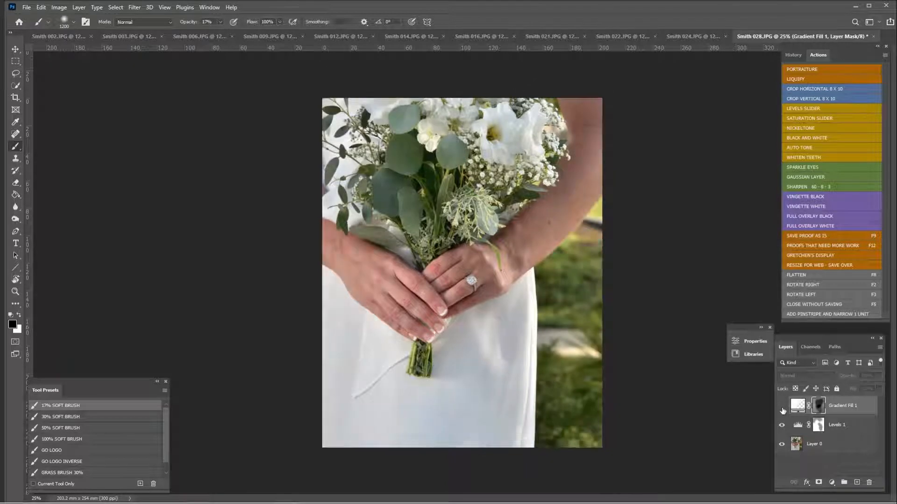
click(781, 406)
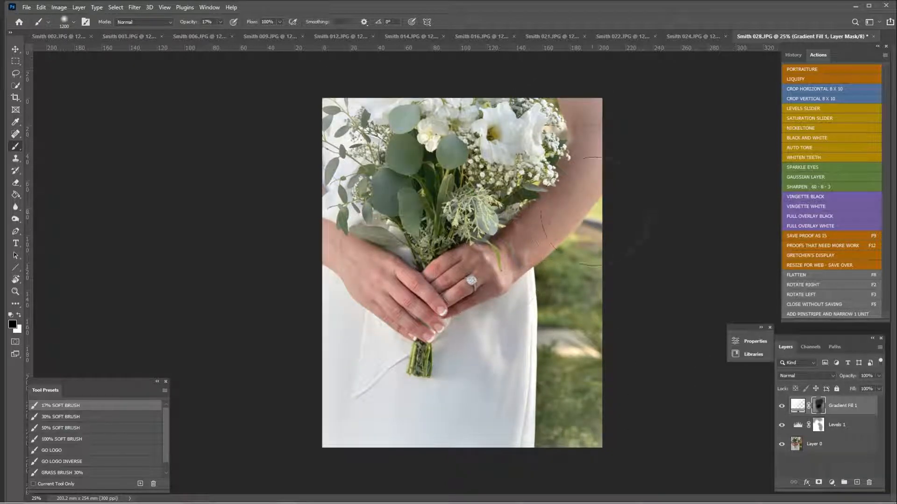
click(812, 247)
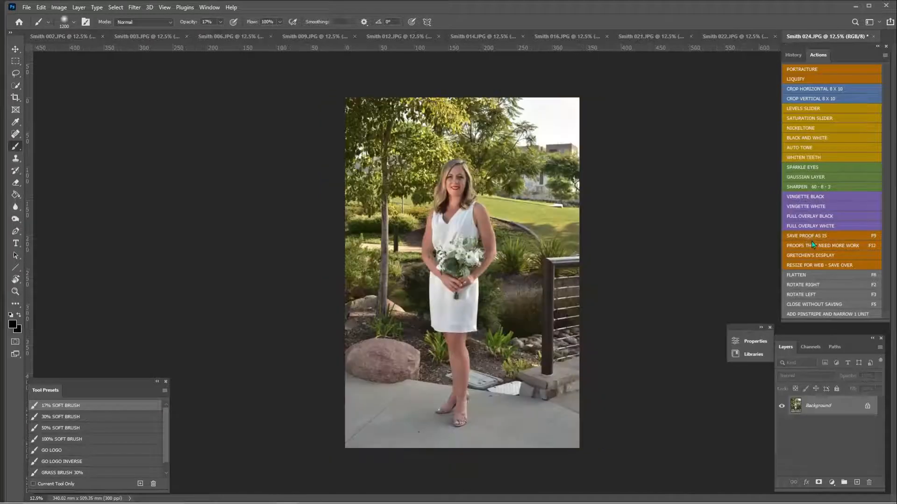
- Crop the full-length bride photo to 8 x 10 in at 300 ppi, repositioning it so her feet stay inside the frame
click(15, 98)
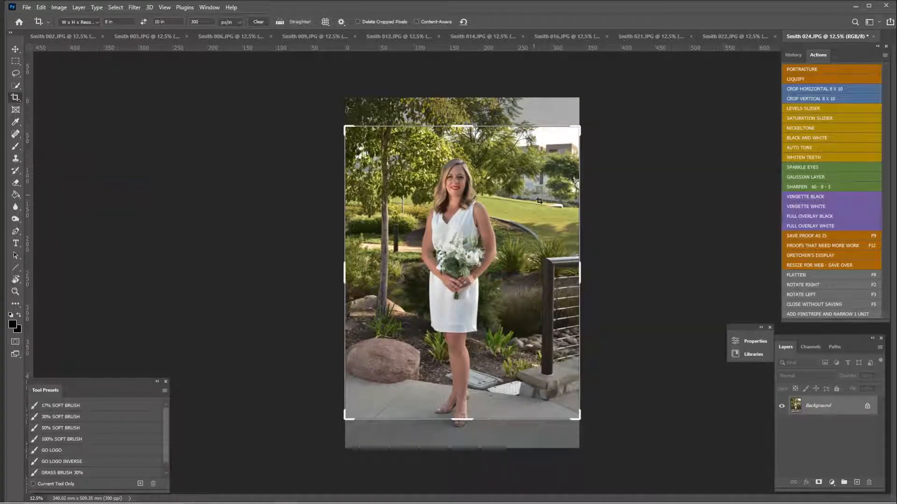
drag(539, 201, 540, 189)
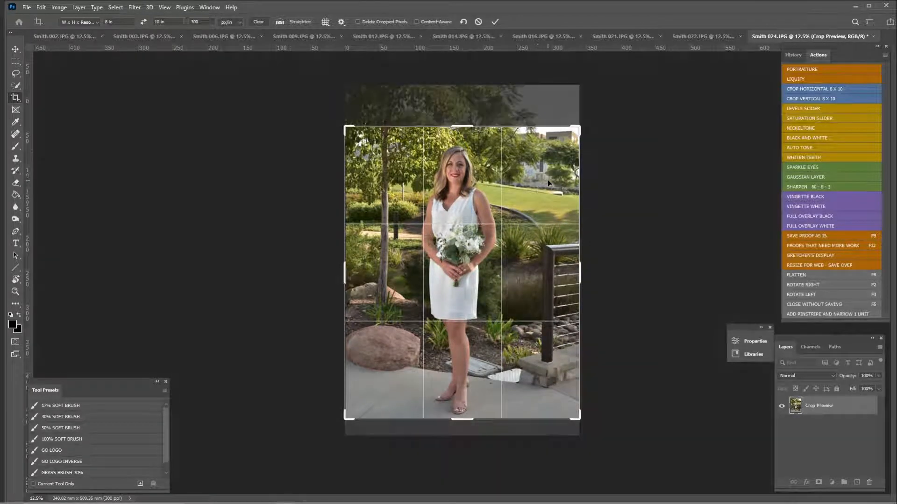
key(Return)
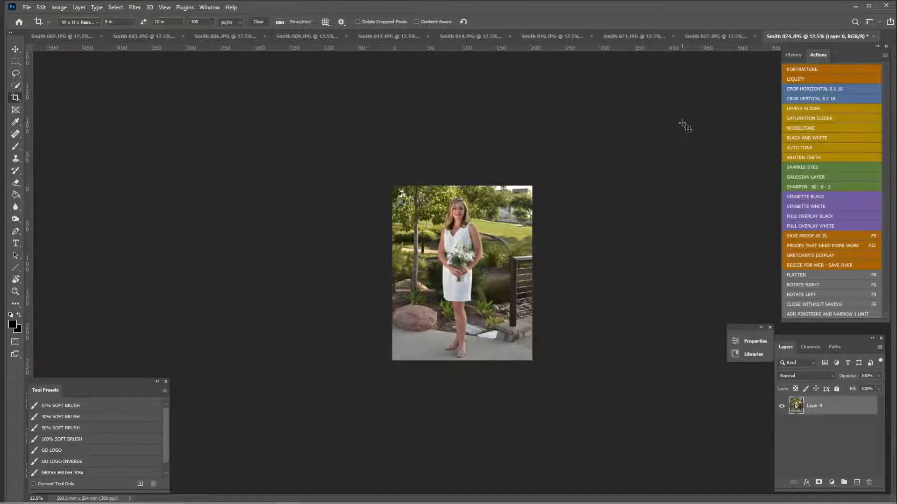
- Run the LEVELS SLIDER action and set the Levels inputs to black 4, midtones 1.22 and white 236
key(ctrl+plus)
key(ctrl+plus)
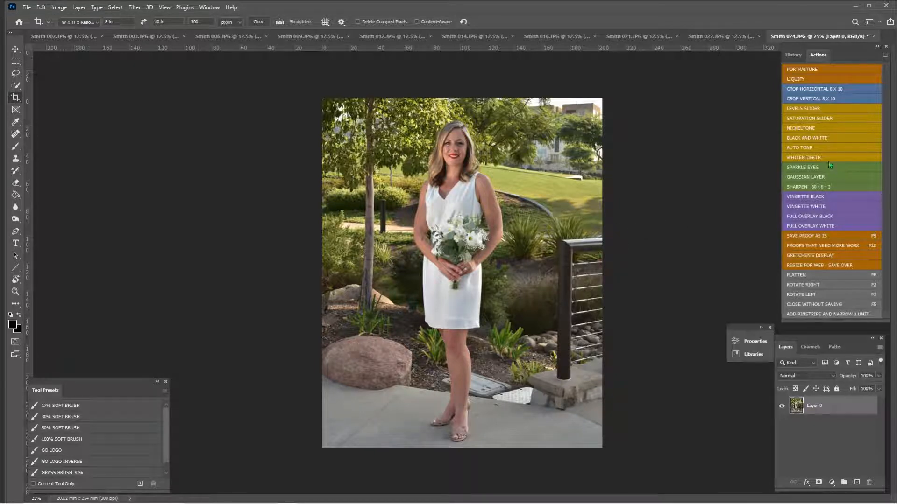
click(808, 109)
double_click(797, 405)
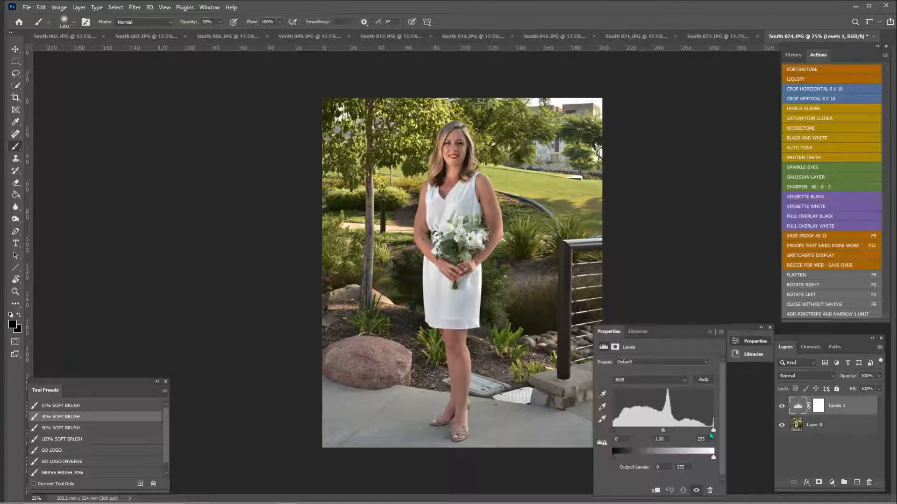
drag(710, 432, 615, 432)
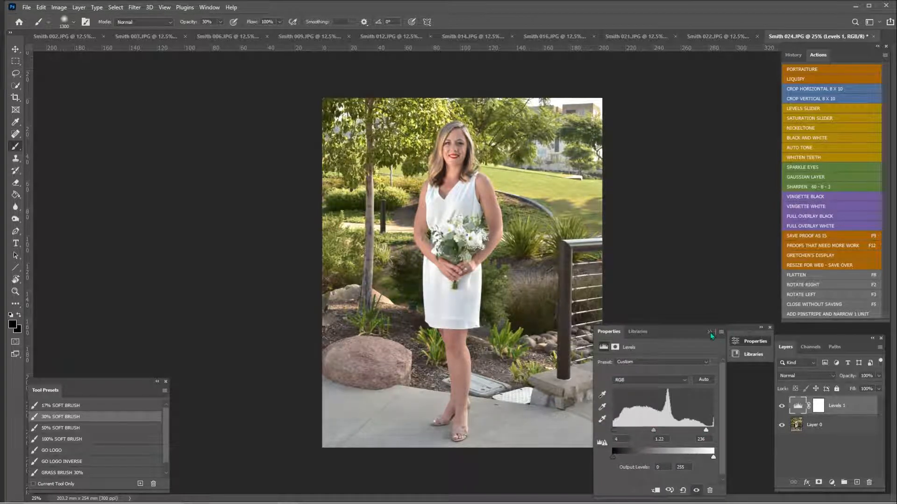
click(710, 333)
- Paint black on the Levels mask with the 50% soft brush over the dress, bouquet and bright surroundings, adjusting the brush size
click(818, 405)
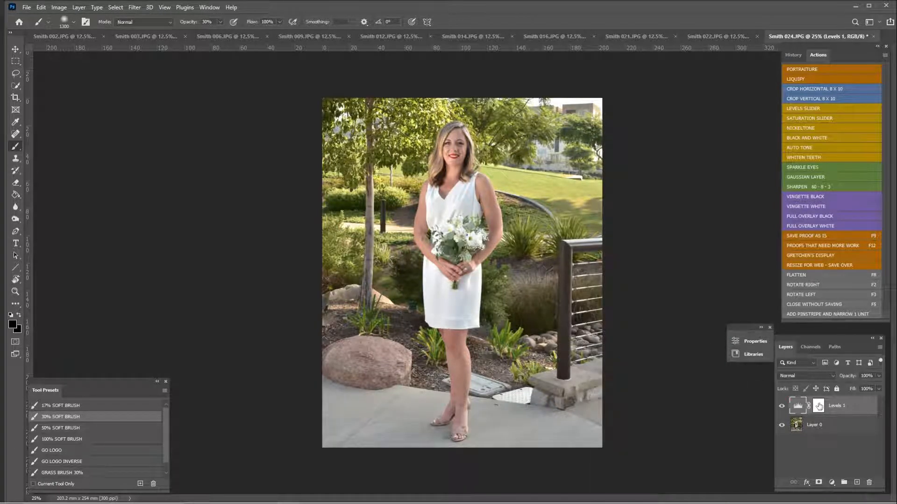
click(82, 428)
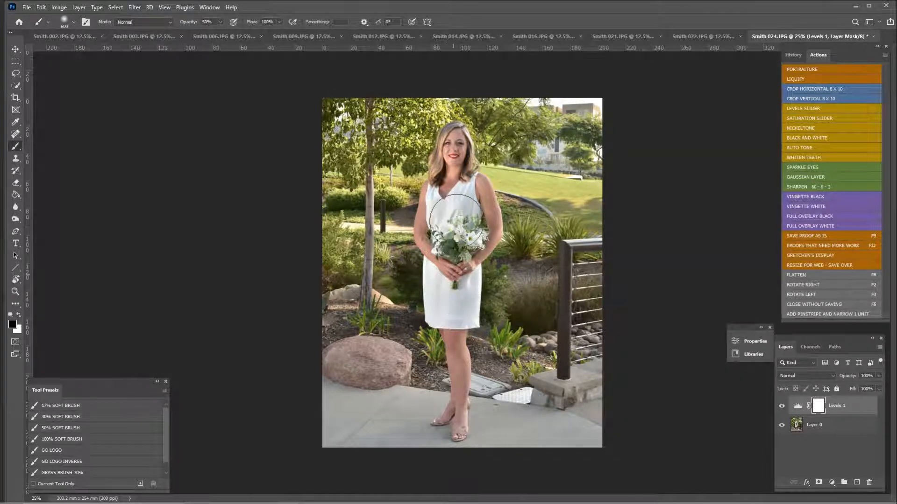
key(])
mouse_move(457, 221)
mouse_down()
mouse_move(449, 218)
mouse_move(448, 303)
mouse_move(456, 222)
mouse_up()
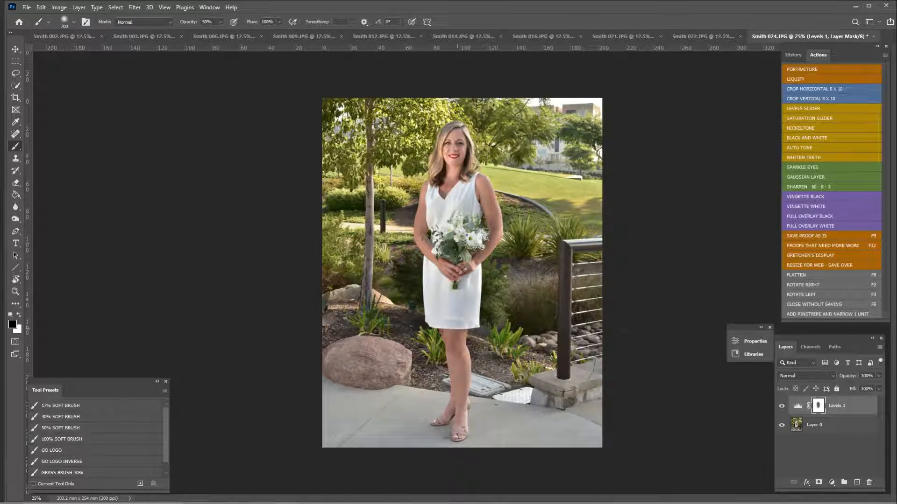
mouse_move(559, 350)
mouse_down()
mouse_move(519, 411)
mouse_move(487, 380)
mouse_up()
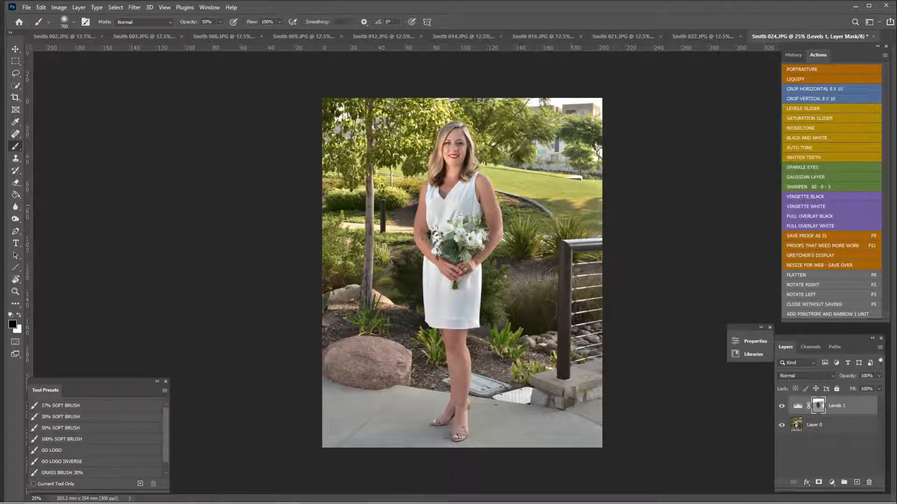
key(bracketleft)
key(bracketleft)
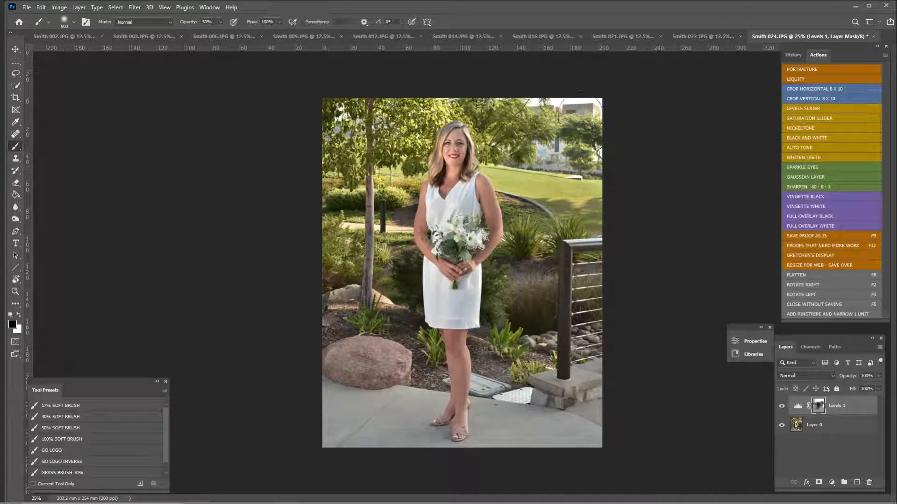
- Compare the photo with the Levels layer hidden and shown, and flatten the image
click(781, 406)
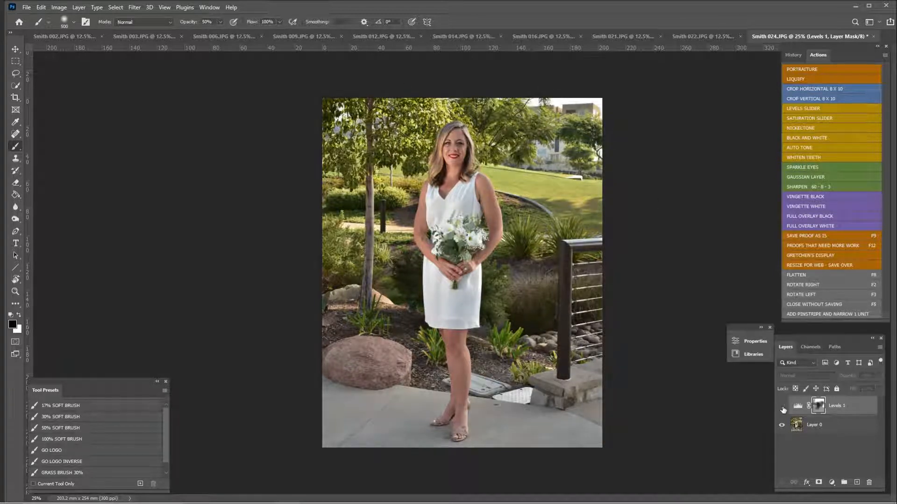
click(782, 407)
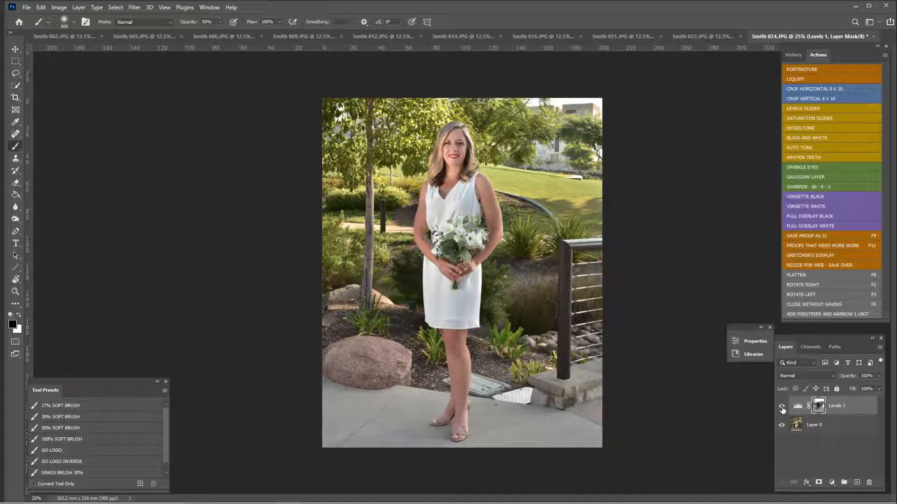
key(F8)
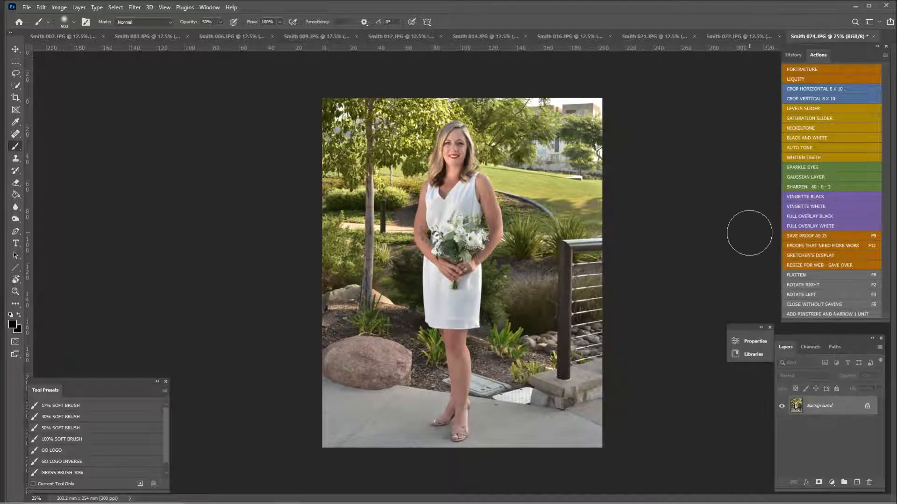
- Run the VINGETTE BLACK action and mask the vignette off the surroundings with the 17% soft brush and off the bride with the 100% soft brush
click(795, 198)
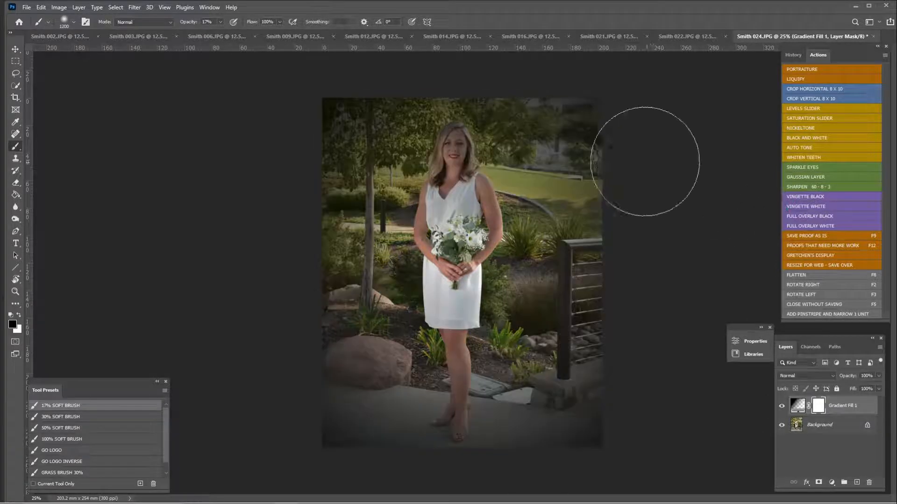
mouse_move(416, 127)
mouse_down()
mouse_move(384, 283)
mouse_move(443, 369)
mouse_move(536, 407)
mouse_up()
mouse_move(323, 412)
mouse_down()
mouse_move(567, 409)
mouse_move(434, 101)
mouse_move(383, 306)
mouse_up()
click(76, 435)
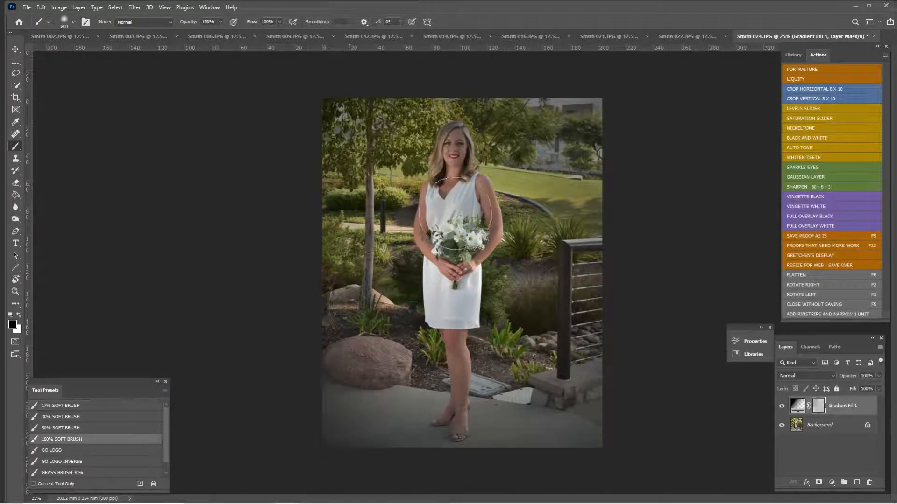
mouse_move(448, 140)
mouse_down()
mouse_move(441, 219)
mouse_move(453, 300)
mouse_up()
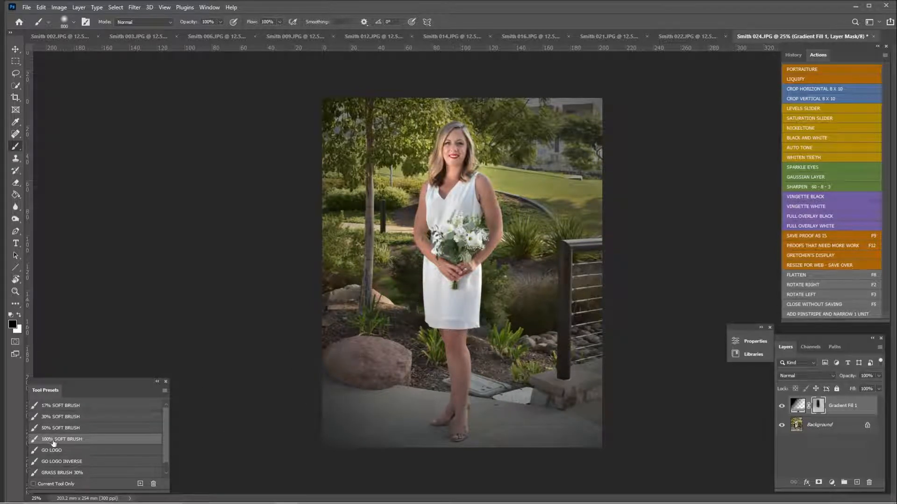
- Fade the black vignette further on its mask around the bride and over the trees, rock and path with the 50% and 30% soft brushes
click(65, 427)
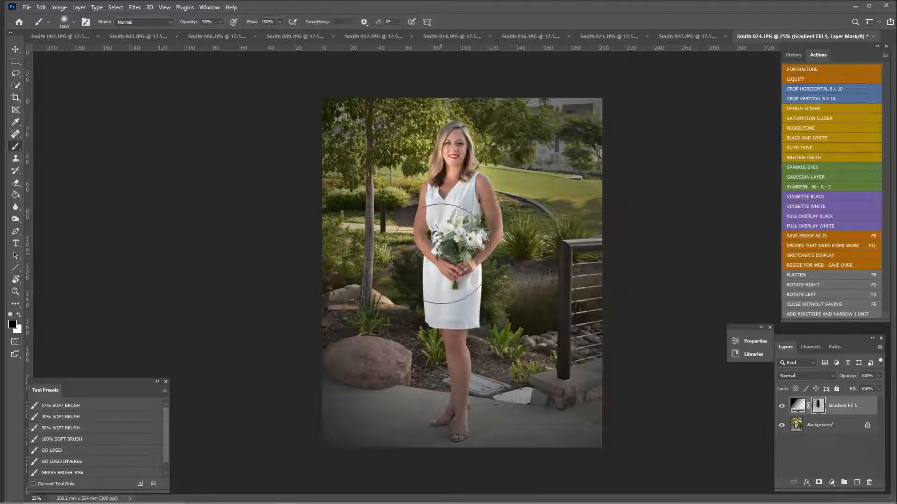
mouse_move(518, 283)
mouse_down()
mouse_move(545, 213)
mouse_move(538, 144)
mouse_move(372, 140)
mouse_move(388, 203)
mouse_move(393, 292)
mouse_move(374, 324)
mouse_move(399, 140)
mouse_up()
click(75, 416)
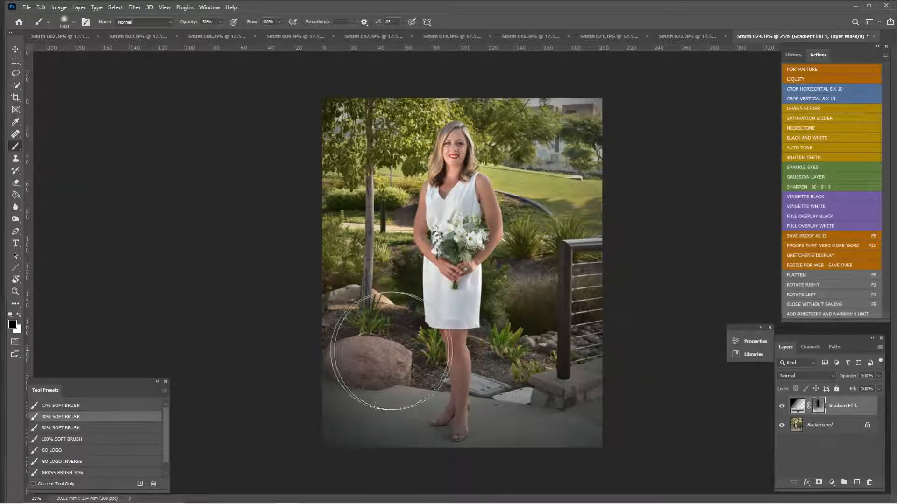
mouse_move(391, 330)
mouse_down()
mouse_move(452, 348)
mouse_move(564, 377)
mouse_move(503, 140)
mouse_up()
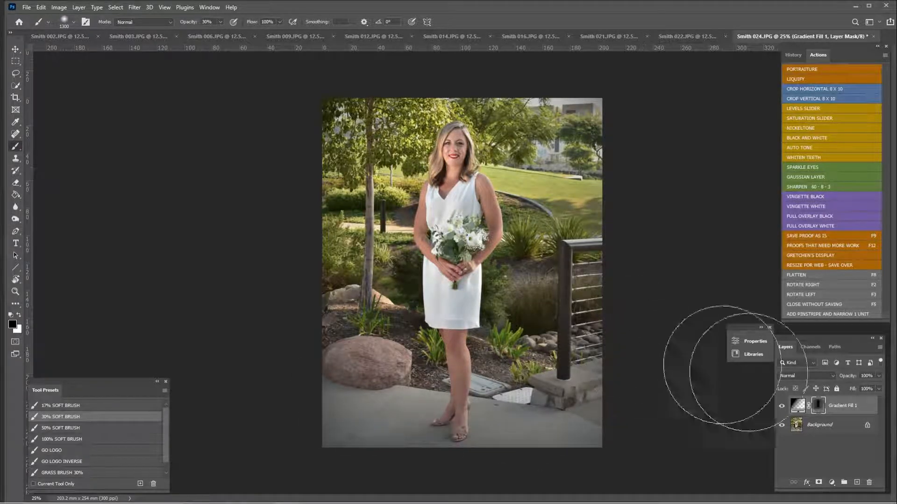
- Compare the photo with the black vignette hidden and shown, and run the SAVE PROOF AS IS action
click(782, 406)
click(782, 406)
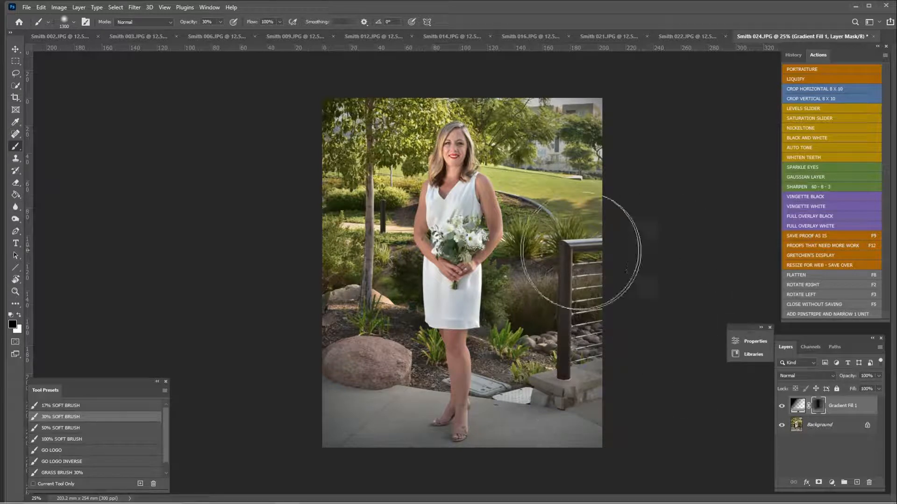
click(825, 238)
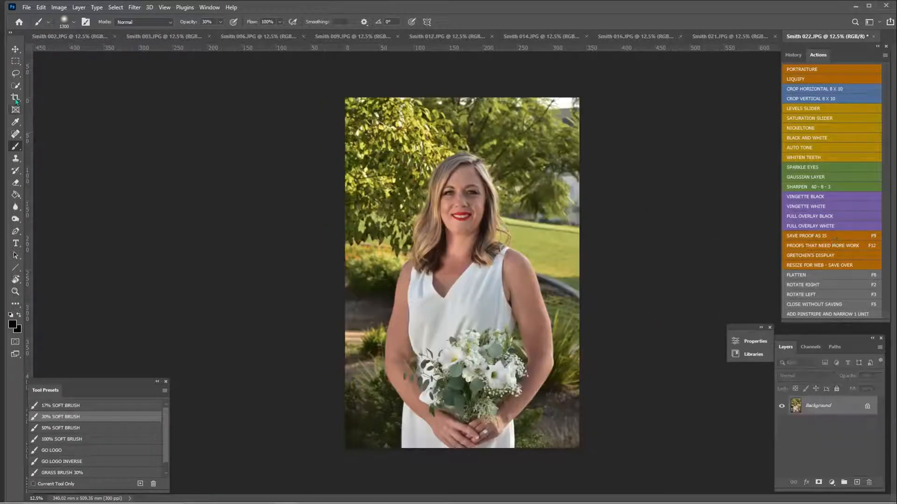
- Crop the half-length bride portrait to 7 x 10 in at 300 ppi, repositioning it to keep her hands in the frame
key(c)
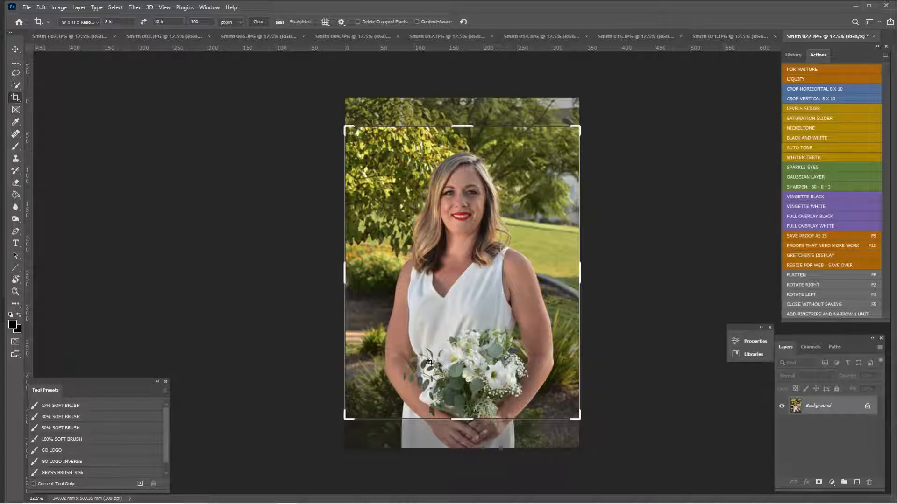
text(6)
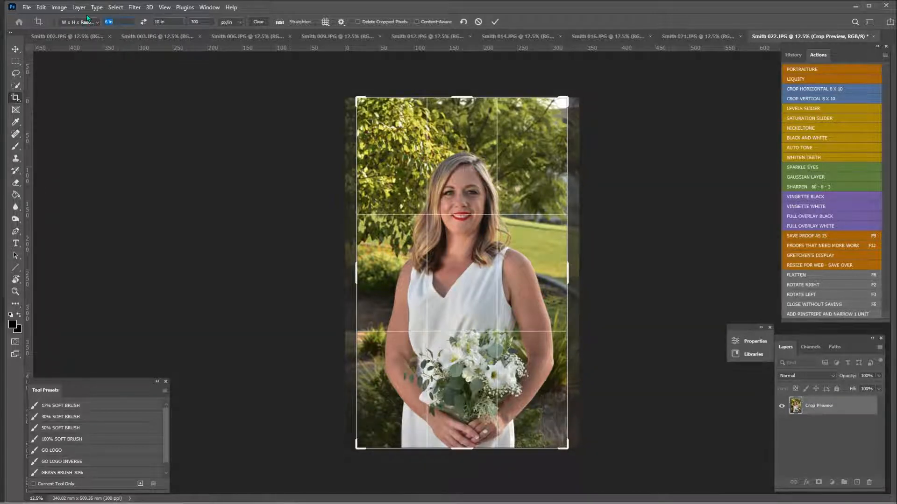
text(7)
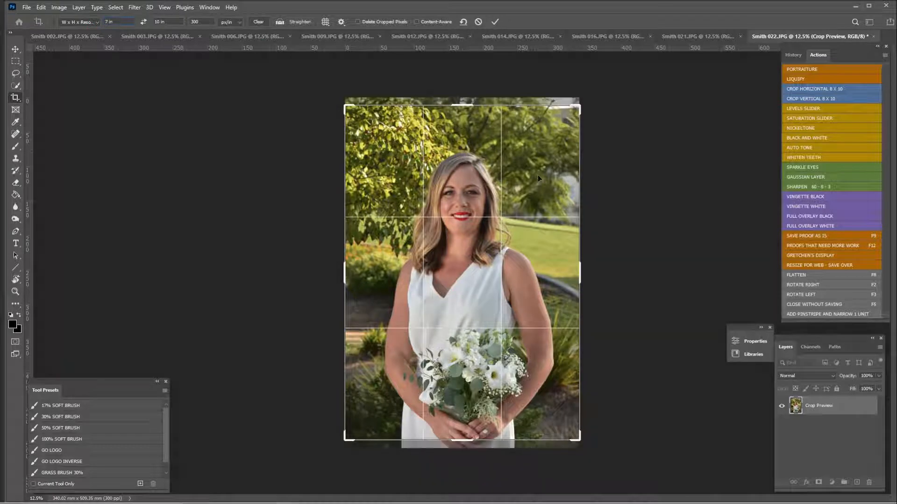
drag(539, 178, 544, 167)
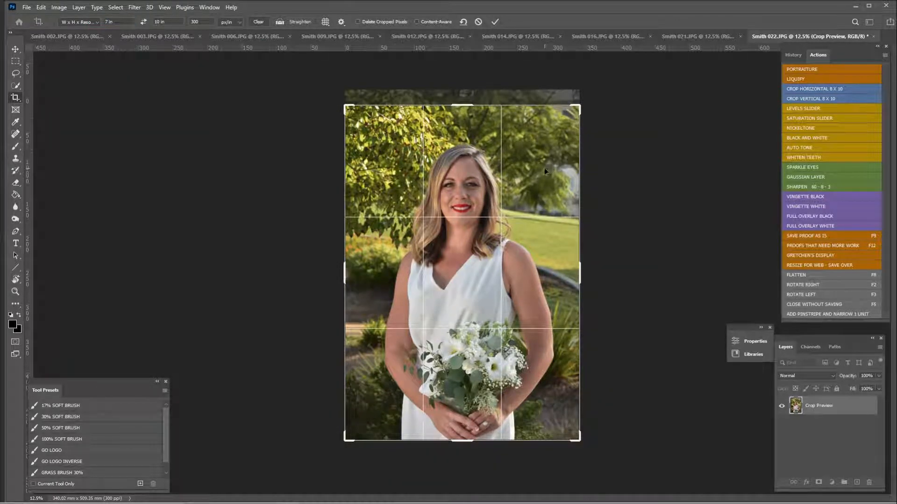
key(Return)
- Run the LEVELS SLIDER action on the portrait and set the Levels midtones to 1.16 and white input to 240
key(ctrl+0)
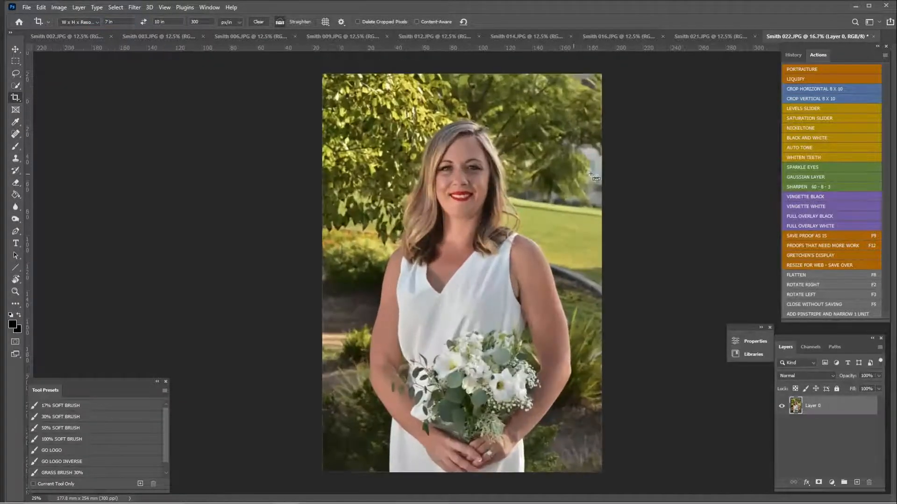
click(800, 109)
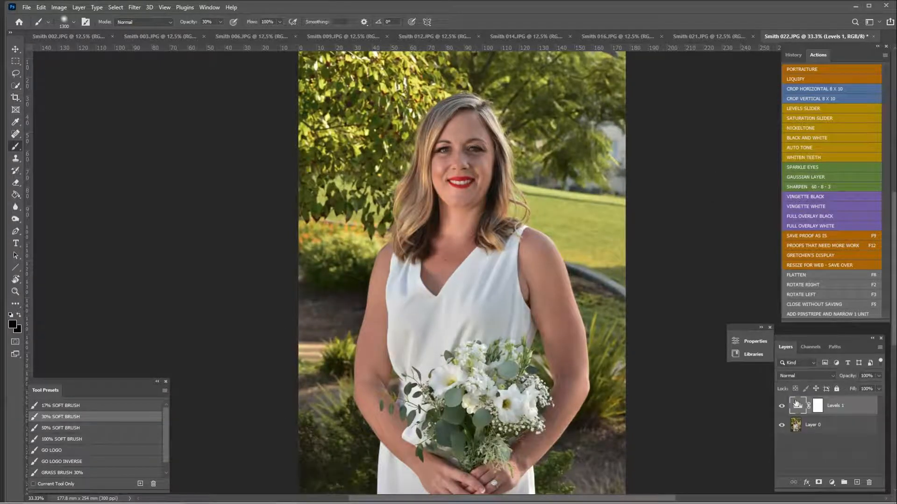
drag(711, 432, 657, 431)
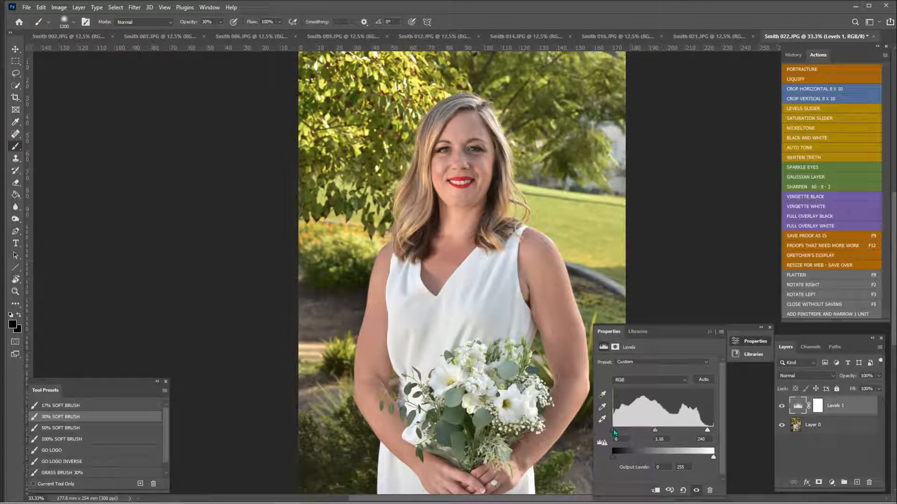
click(711, 333)
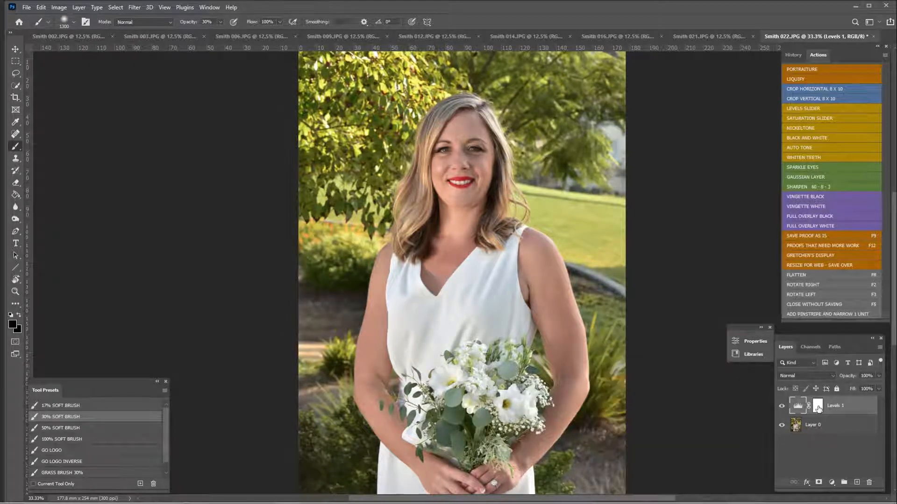
- Paint black on the portrait's Levels mask with the 30% soft brush at size 1000 over the background, dress and bouquet
click(818, 409)
key(bracketleft)
key(bracketleft)
key(bracketleft)
key(ctrl+minus)
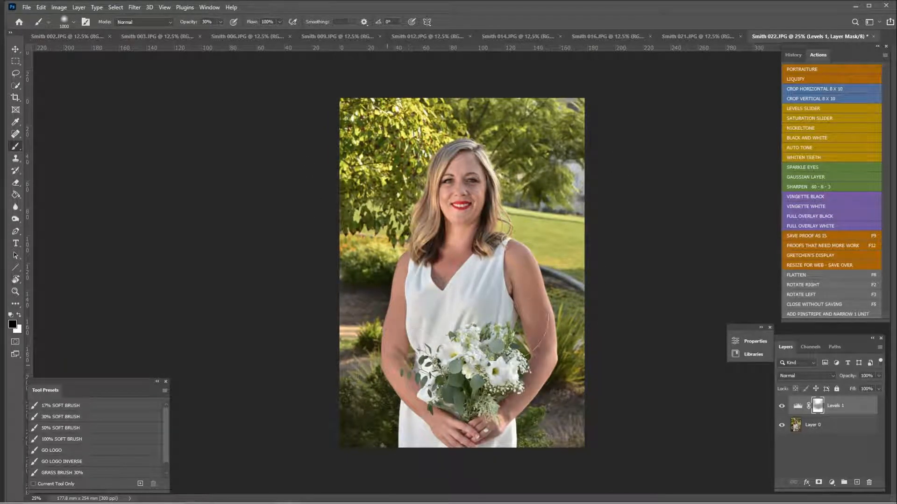
drag(387, 366, 570, 196)
drag(368, 299, 497, 343)
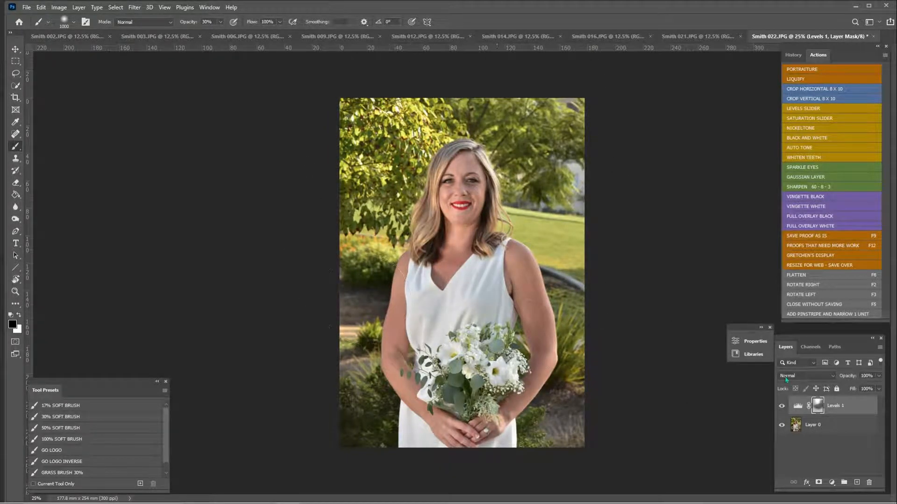
- Compare the portrait with its Levels layer hidden and shown, and flatten it for a closer look at the face
click(783, 407)
click(783, 407)
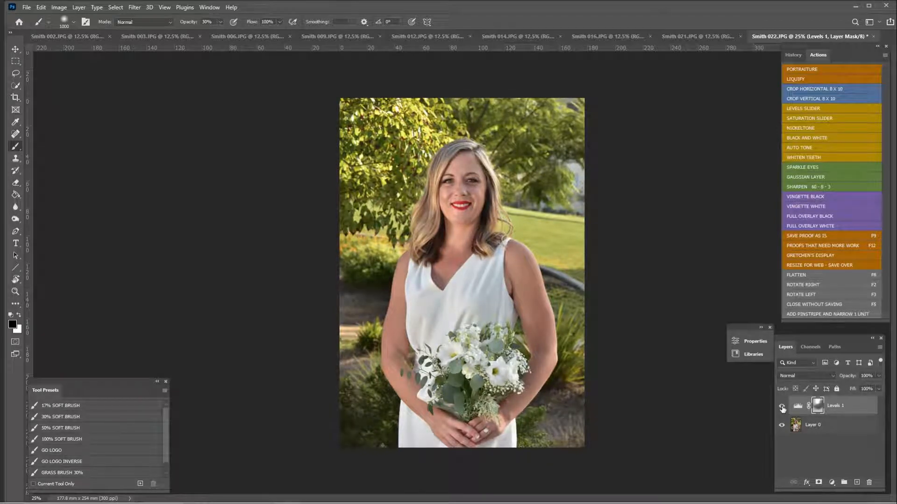
key(F8)
key(ctrl+plus)
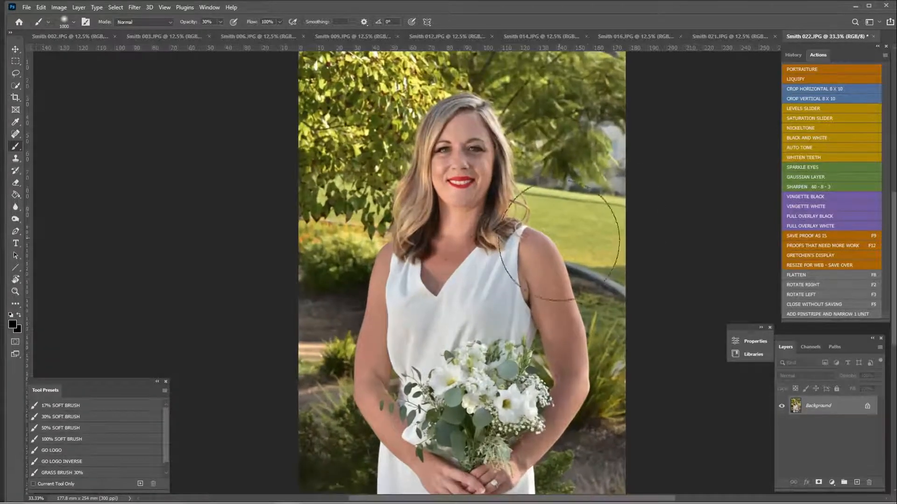
key(ctrl+plus)
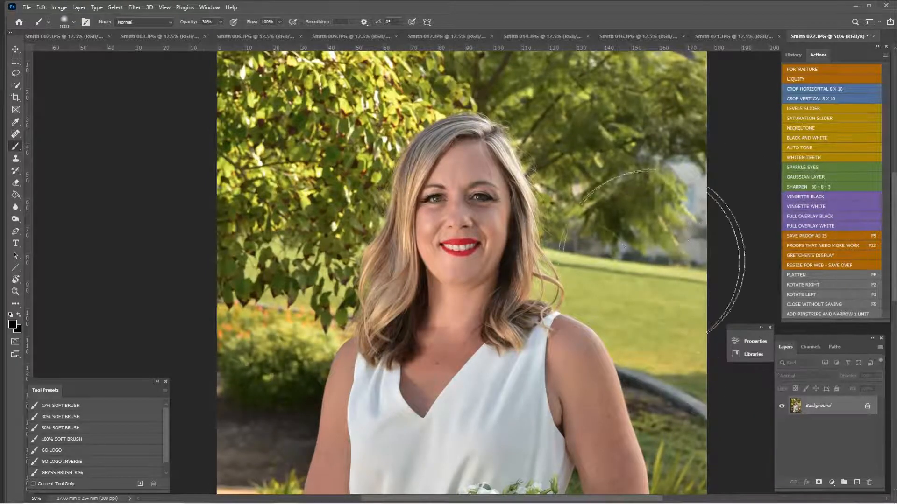
- Lighten the shadows under both of the bride's eyes using the Clone Stamp in Lighten mode at 21% opacity, sampling her forehead skin
click(17, 159)
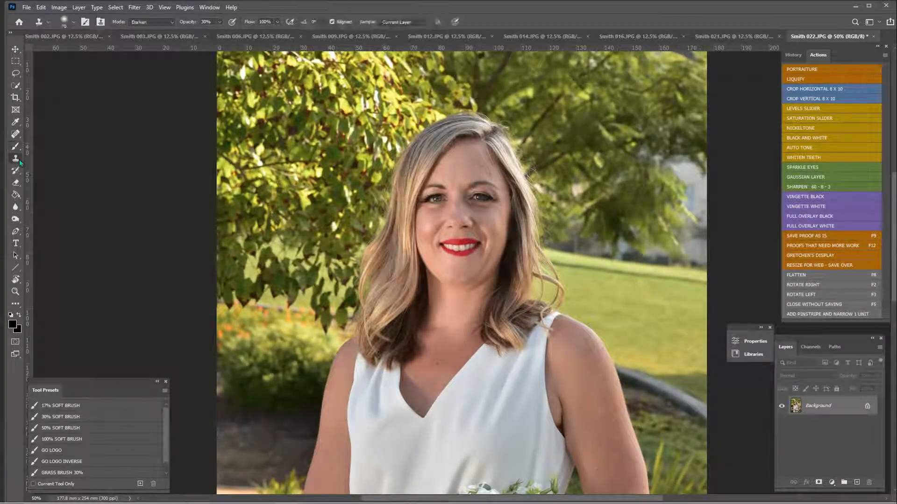
click(152, 22)
click(147, 94)
click(223, 22)
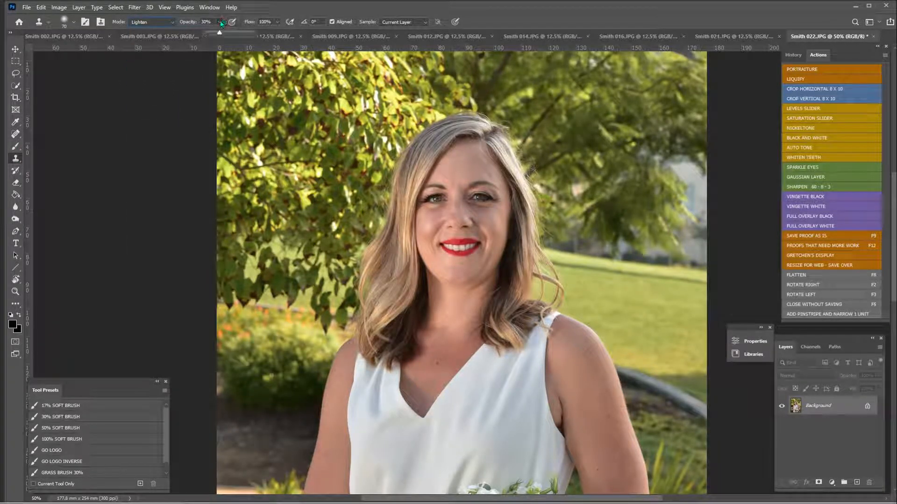
alt+click(453, 163)
key(bracketleft)
drag(468, 202, 468, 206)
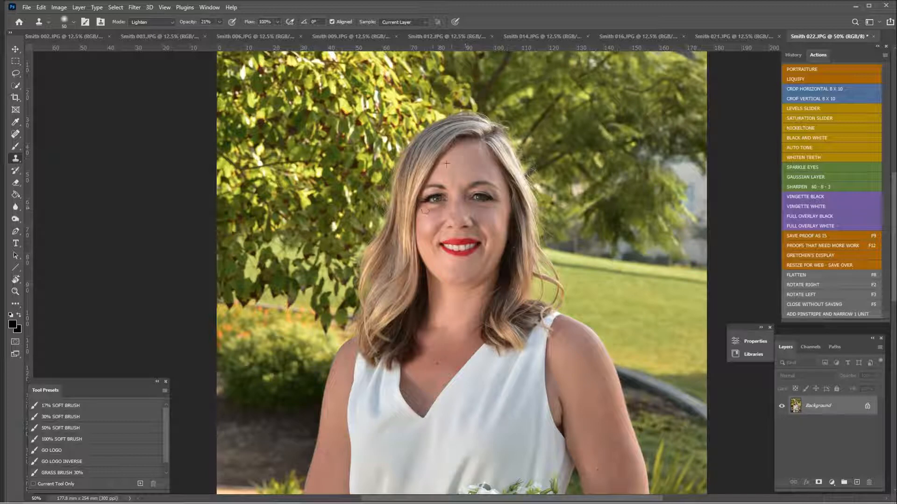
drag(424, 211, 446, 205)
key(ctrl+minus)
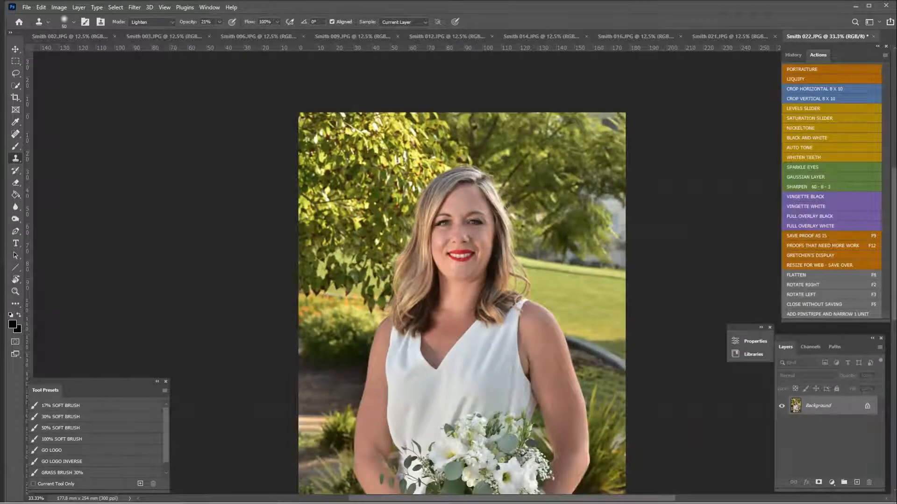
key(ctrl+plus)
- Select the bride's teeth with the Quick Selection tool and run the WHITEN TEETH action
click(18, 86)
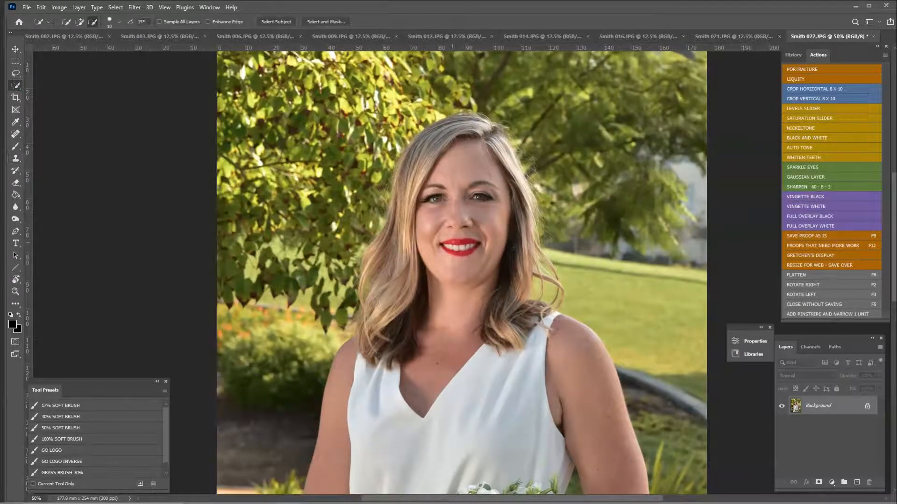
key(bracketright)
click(78, 22)
key(bracketright)
click(815, 158)
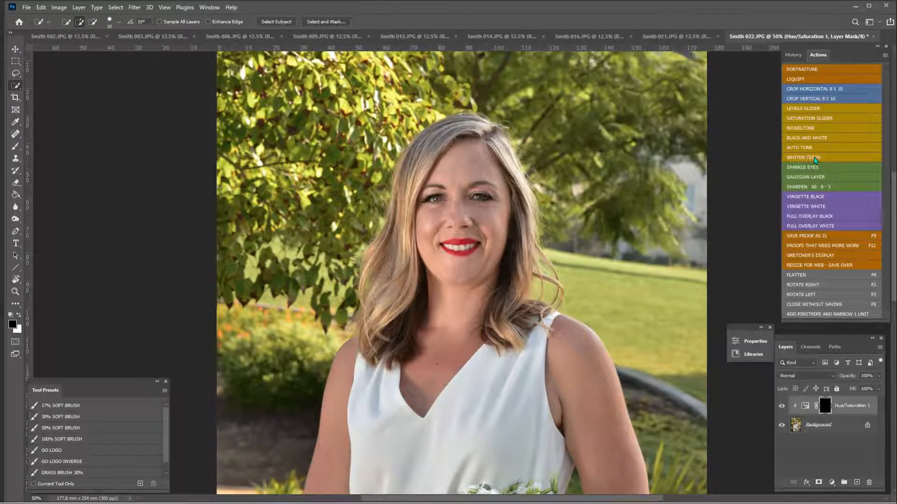
- Compare the teeth with the Hue/Saturation layer hidden and shown, and flatten the portrait
click(781, 406)
click(781, 405)
key(ctrl+plus)
key(ctrl+plus)
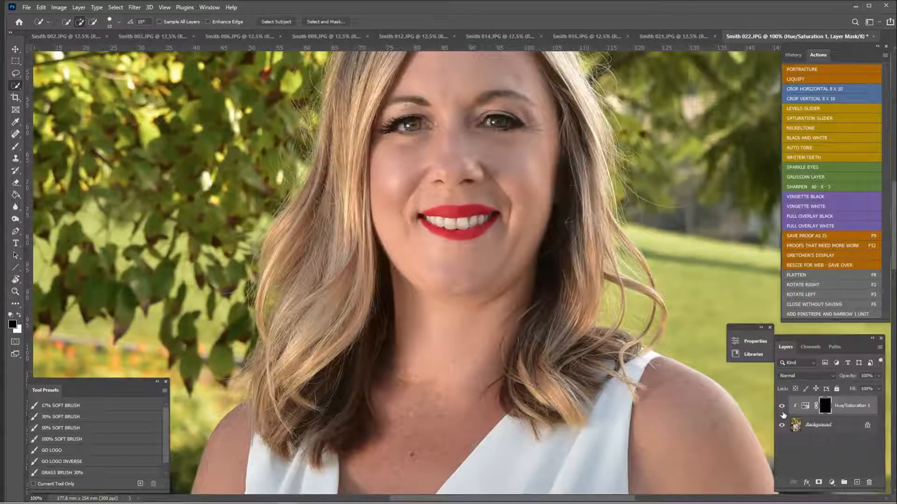
key(ctrl+minus)
key(F8)
key(ctrl+minus)
key(ctrl+minus)
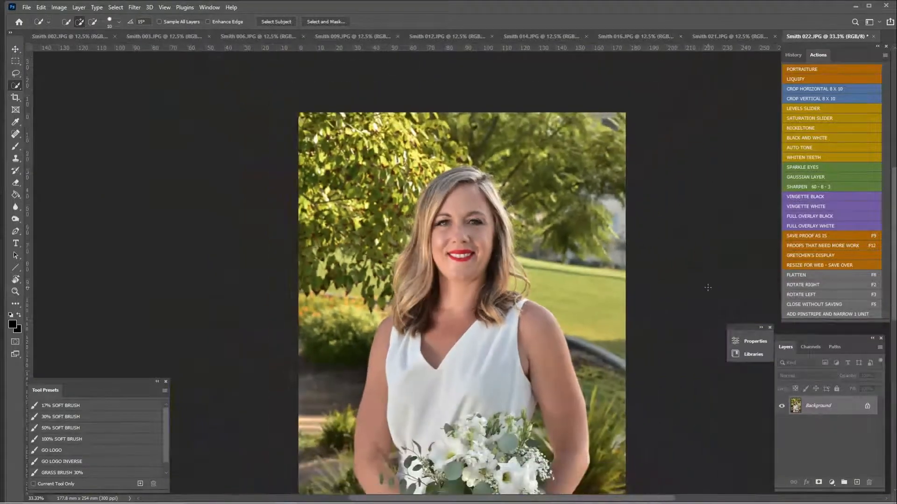
key(ctrl+minus)
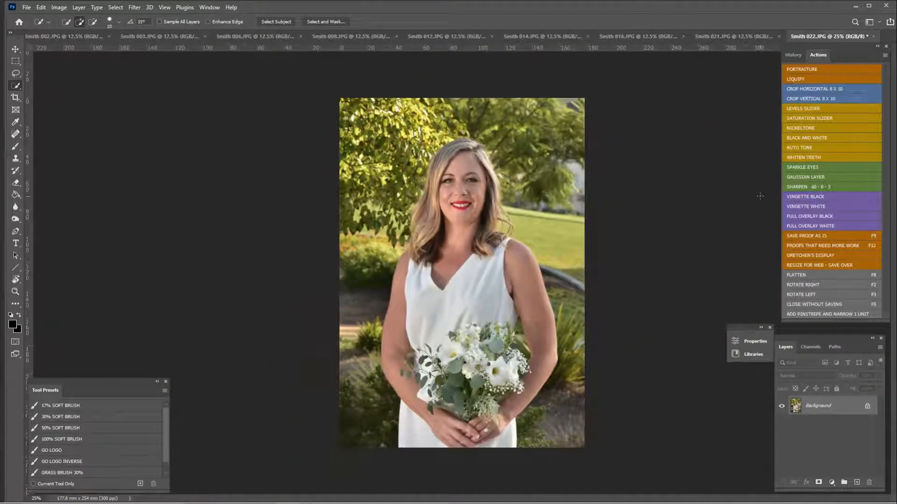
- Run the VINGETTE BLACK action and mask the vignette off the bride's hands, bouquet and face with the 100% soft brush at size 800
click(821, 202)
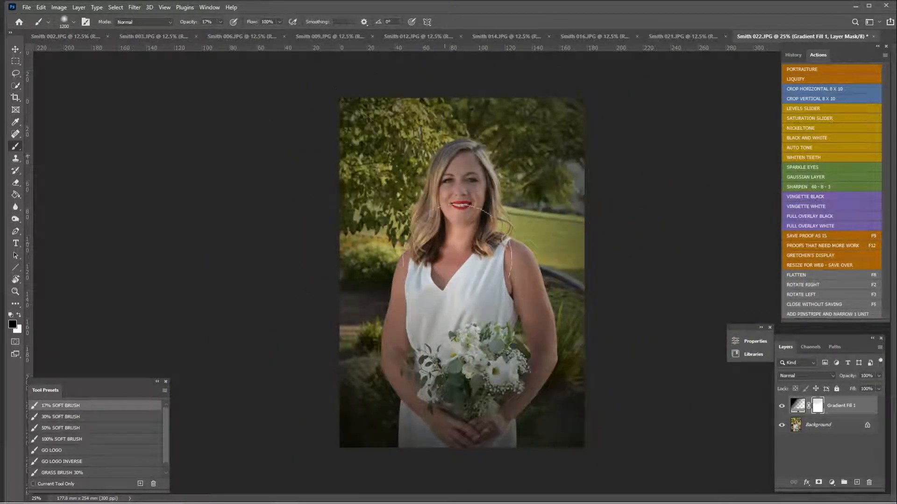
click(89, 440)
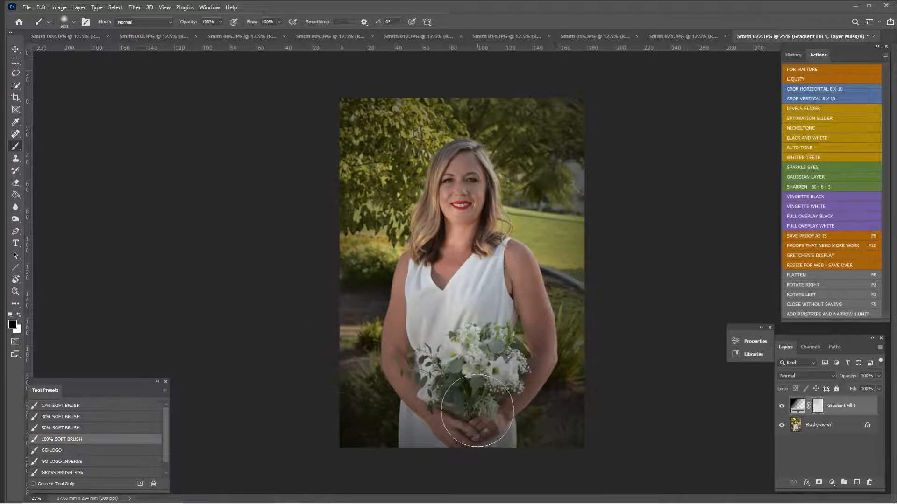
drag(478, 411, 474, 367)
click(461, 192)
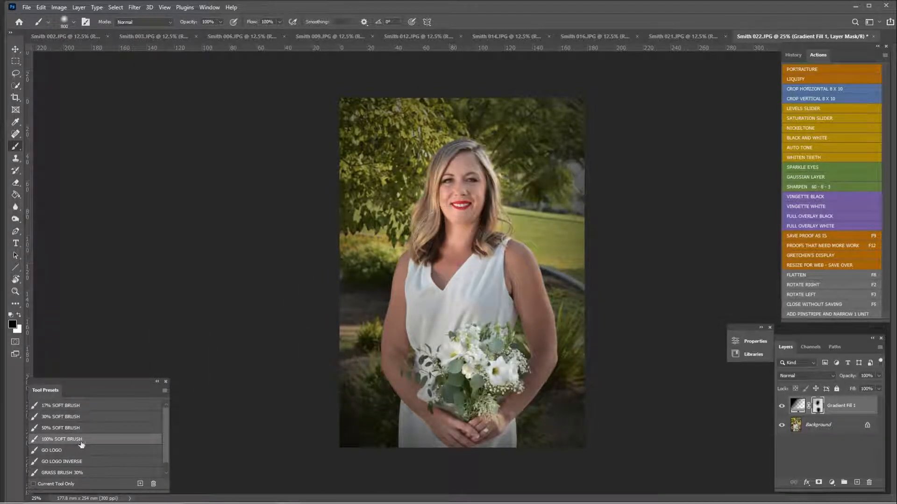
- Soften the vignette over the background and dress with the 30% soft brush, and run SAVE PROOF AS IS on the portrait
click(88, 418)
mouse_move(364, 374)
mouse_down()
mouse_move(357, 271)
mouse_move(530, 110)
mouse_move(565, 378)
mouse_move(444, 374)
mouse_move(467, 157)
mouse_move(500, 229)
mouse_move(438, 220)
mouse_move(397, 367)
mouse_move(556, 317)
mouse_move(369, 400)
mouse_move(395, 329)
mouse_move(536, 139)
mouse_move(486, 332)
mouse_move(446, 366)
mouse_move(472, 264)
mouse_up()
key(bracketleft)
key(bracketleft)
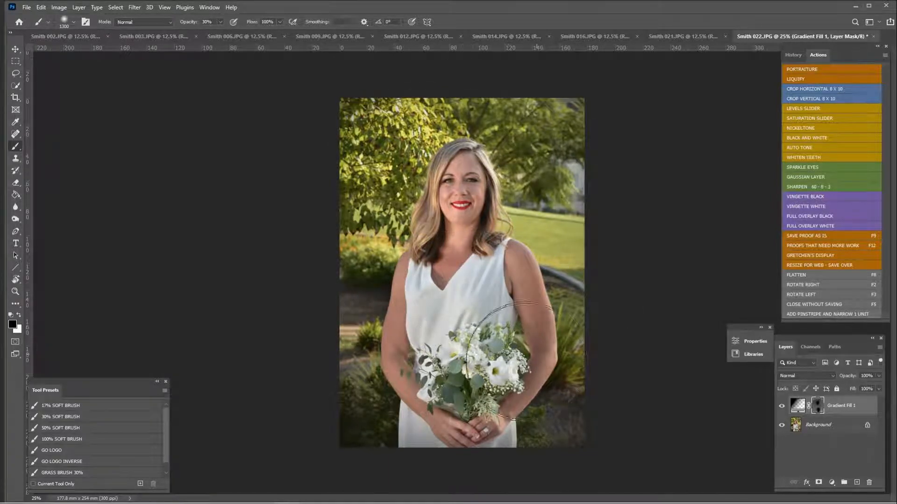
click(807, 236)
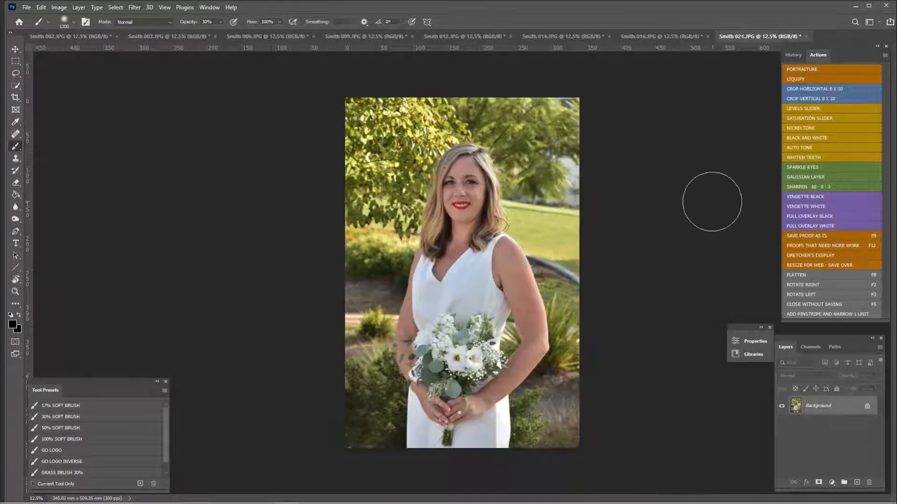
- Crop the remaining bride portrait to 7 x 10 in at 300 ppi, trimming slightly from the upper-left corner and repositioning the photo
click(17, 97)
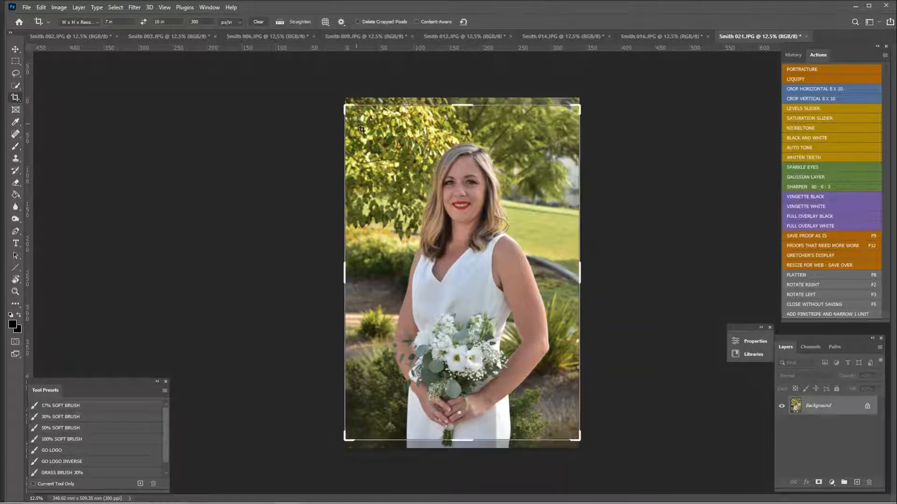
drag(343, 111, 349, 120)
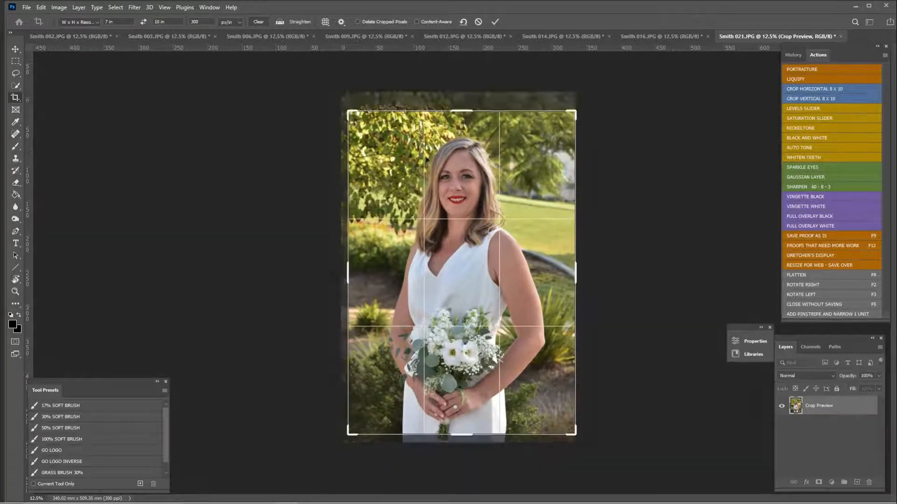
drag(517, 175, 517, 172)
key(Return)
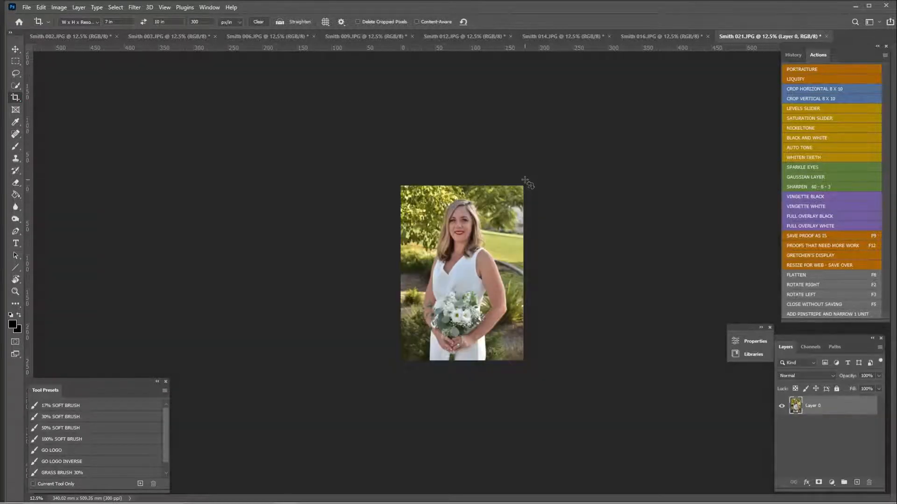
- Run the LEVELS SLIDER action on the cropped portrait, brighten the midtones and set the white input to 241
key(ctrl+plus)
key(ctrl+plus)
key(ctrl+plus)
key(ctrl+minus)
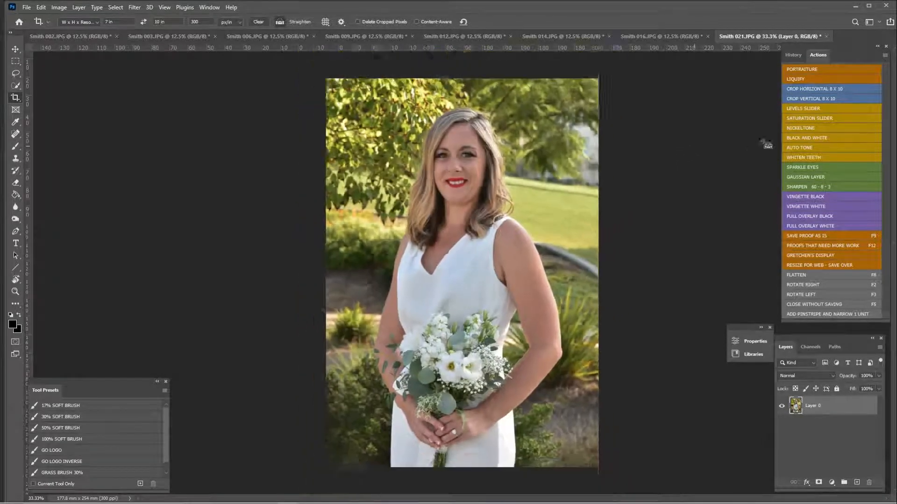
click(789, 111)
double_click(798, 406)
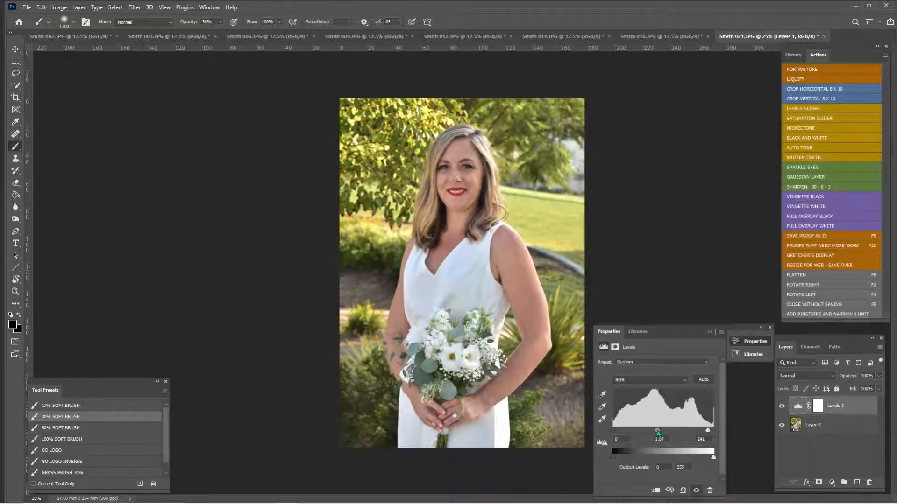
click(710, 332)
- Paint black on the Levels mask with the 30% soft brush at size 1100 over the dress, bouquet and background, and flatten the portrait
click(821, 407)
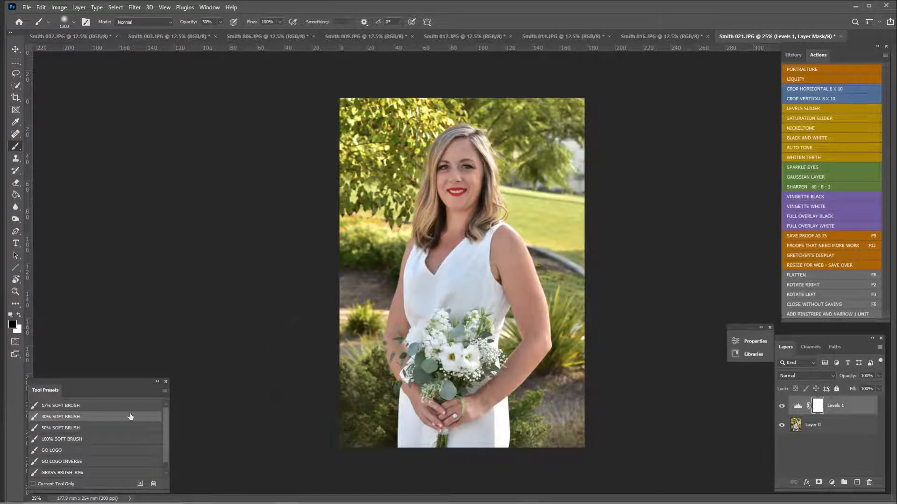
key(bracketleft)
key(bracketleft)
mouse_move(450, 309)
mouse_down()
mouse_move(459, 318)
mouse_move(456, 292)
mouse_up()
mouse_move(527, 224)
mouse_down()
mouse_move(462, 332)
mouse_move(504, 356)
mouse_up()
mouse_move(575, 190)
mouse_down()
mouse_move(480, 392)
mouse_move(490, 291)
mouse_move(549, 423)
mouse_up()
key(F8)
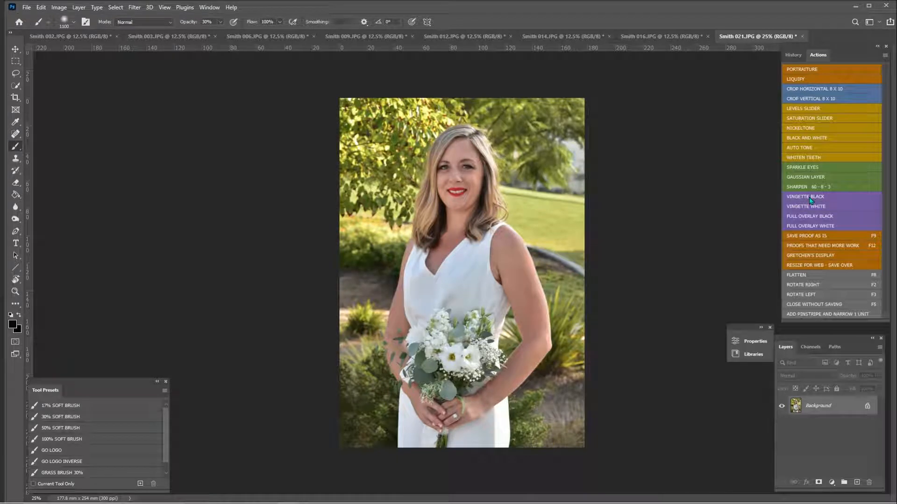
- Add a black vignette with the VINGETTE BLACK action and clear it from the bride's body and bouquet with the 100% soft brush
click(810, 198)
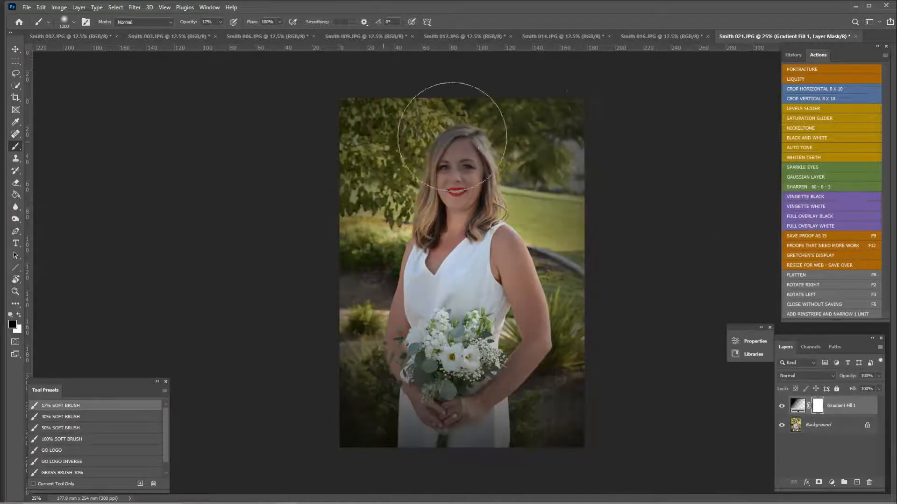
click(104, 439)
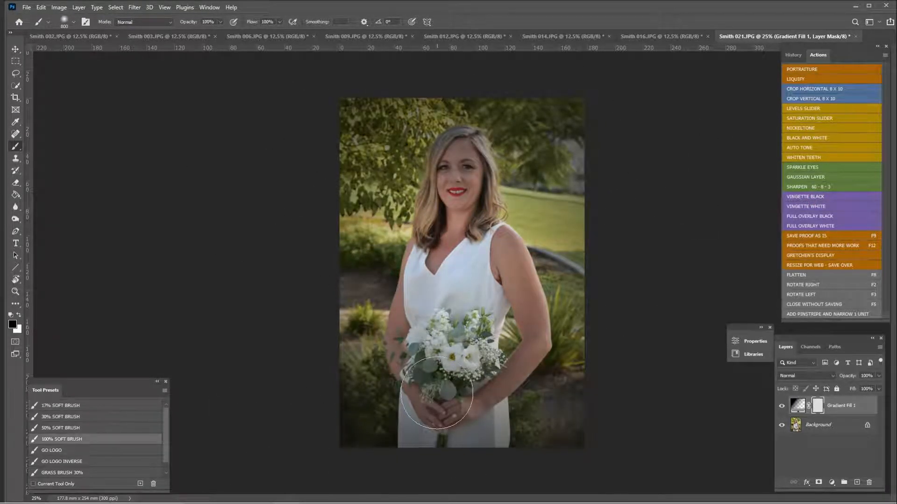
mouse_move(443, 420)
mouse_down()
mouse_move(460, 175)
mouse_move(468, 329)
mouse_up()
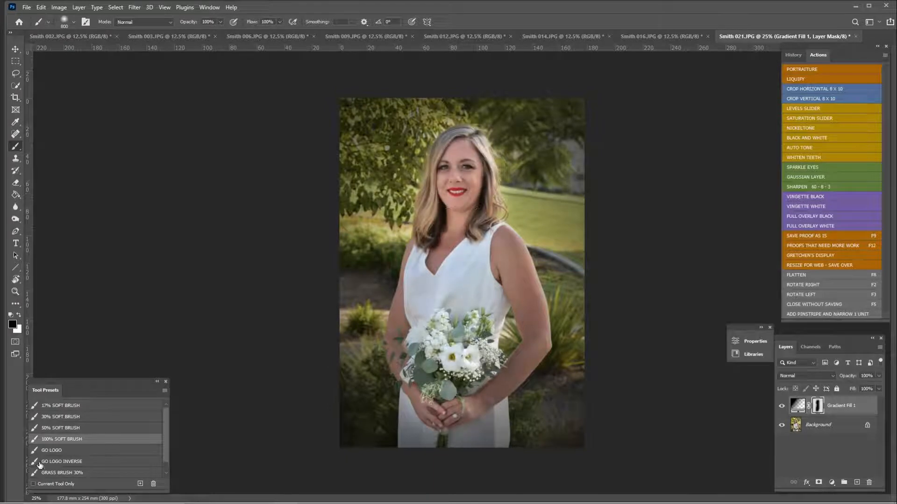
- Fade the vignette around the bride with the 30% soft brush at size 1500 and flatten the portrait
click(70, 416)
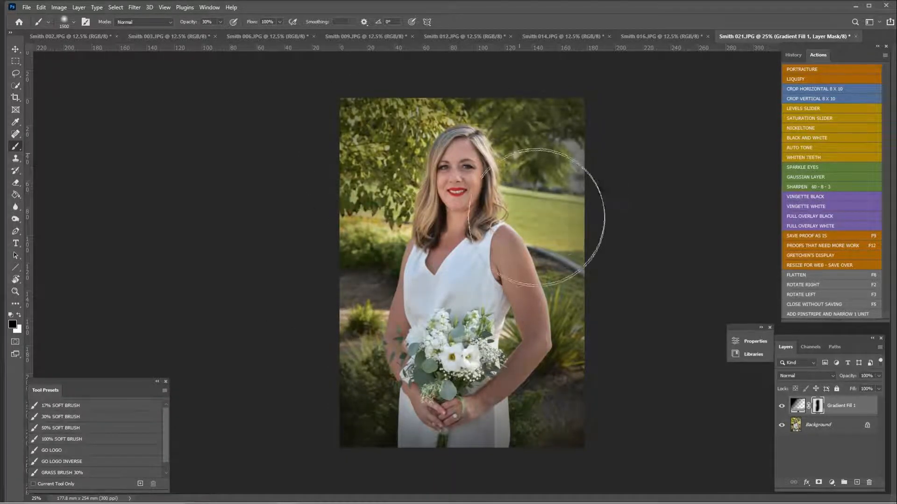
mouse_move(446, 309)
mouse_down()
mouse_move(364, 332)
mouse_move(367, 362)
mouse_move(431, 386)
mouse_move(529, 379)
mouse_move(500, 168)
mouse_move(516, 175)
mouse_move(507, 194)
mouse_move(471, 192)
mouse_move(448, 342)
mouse_move(389, 386)
mouse_move(402, 310)
mouse_move(406, 174)
mouse_move(499, 187)
mouse_move(521, 311)
mouse_move(443, 344)
mouse_move(415, 381)
mouse_move(494, 361)
mouse_move(590, 352)
mouse_move(477, 204)
mouse_move(422, 172)
mouse_move(426, 396)
mouse_move(455, 294)
mouse_move(435, 278)
mouse_up()
key(F8)
- Clone background foliage over the flyaway hairs right of the bride's head, using the Clone Stamp in Normal mode at 88% opacity
key(ctrl+plus)
key(ctrl+plus)
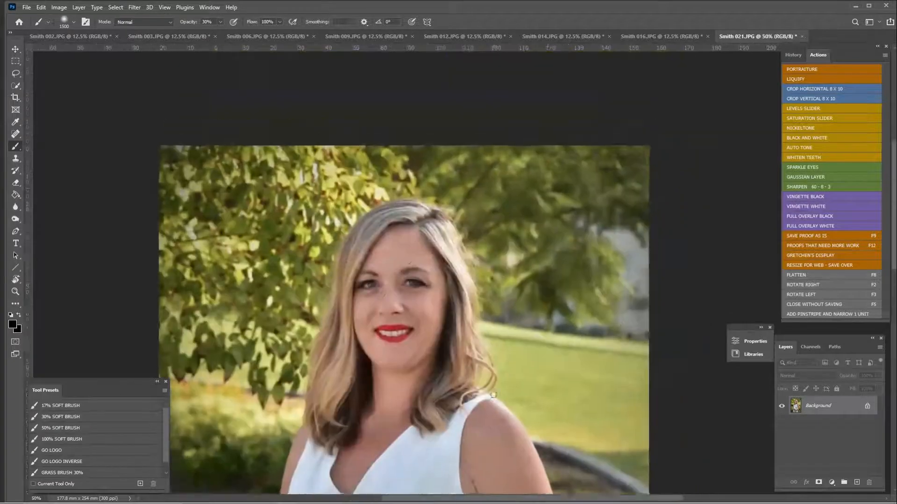
key(ctrl+plus)
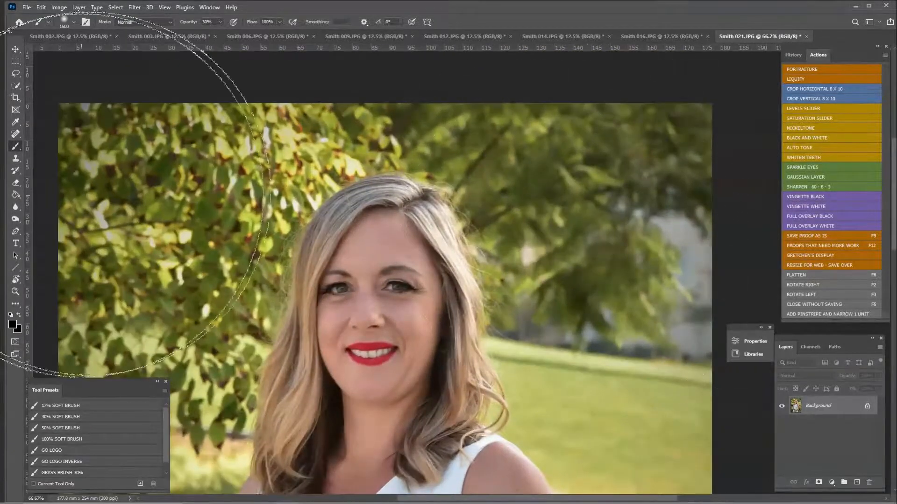
click(14, 159)
key(])
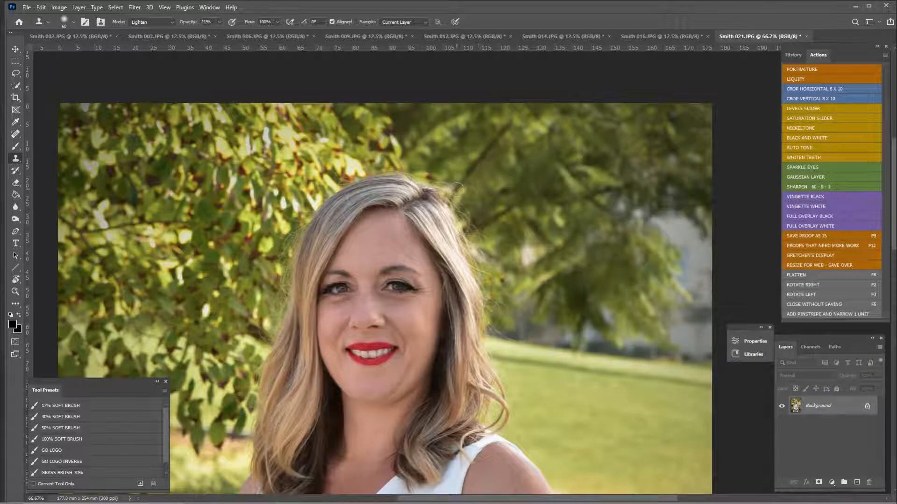
click(452, 195)
click(161, 22)
click(156, 30)
mouse_move(186, 22)
mouse_down()
mouse_move(217, 24)
mouse_move(181, 24)
mouse_up()
mouse_move(459, 186)
mouse_down()
mouse_move(457, 205)
mouse_move(477, 199)
mouse_move(468, 216)
mouse_move(497, 202)
mouse_move(471, 232)
mouse_move(486, 262)
mouse_move(511, 265)
mouse_move(535, 254)
mouse_up()
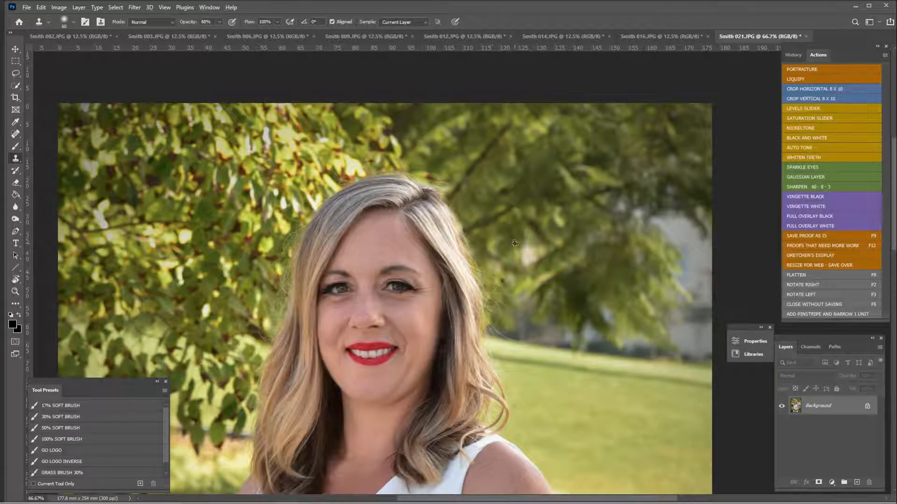
mouse_move(481, 271)
mouse_down()
mouse_move(494, 293)
mouse_move(504, 292)
mouse_move(493, 306)
mouse_move(505, 308)
mouse_up()
- Sample nearby foliage and clone away the stray hairs above the crown and along the left side of the bride's hair
alt+click(528, 290)
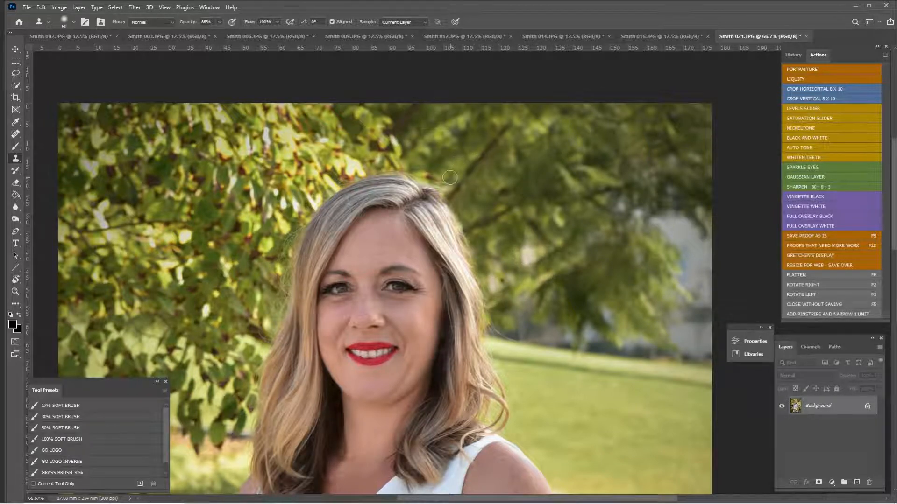
drag(447, 182, 417, 169)
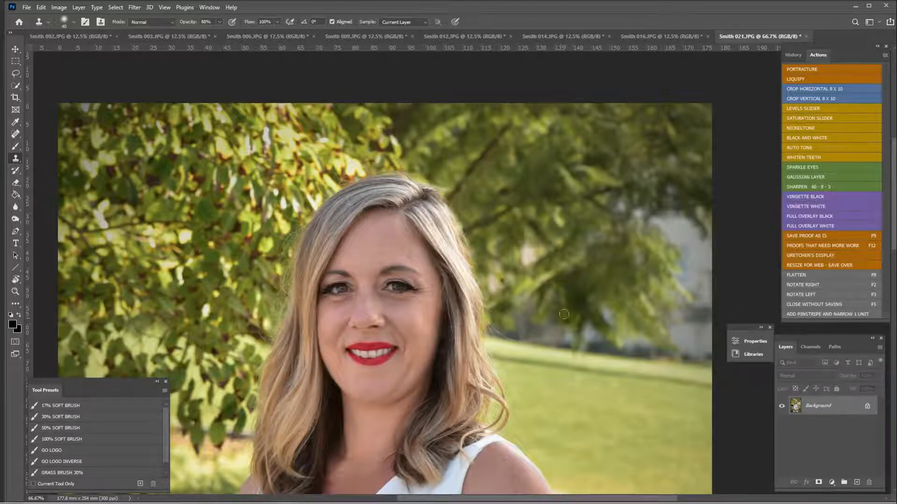
key(bracketright)
key(bracketright)
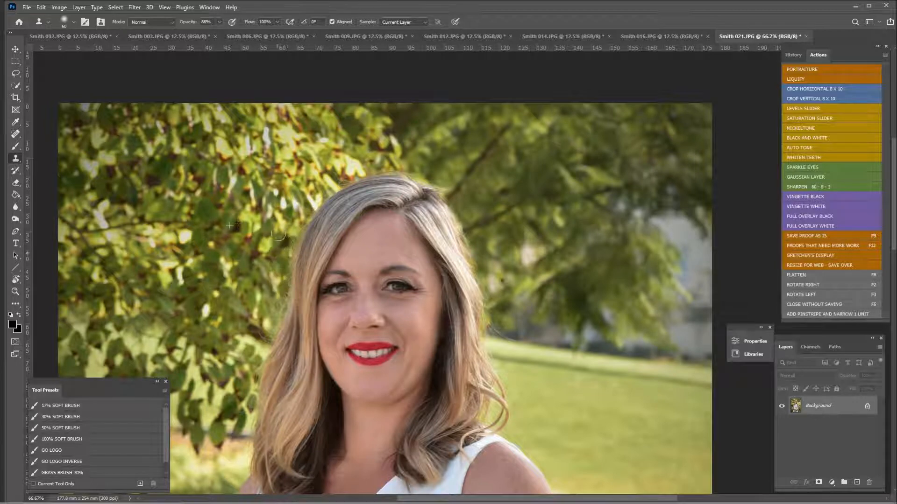
alt+click(230, 266)
mouse_move(272, 282)
mouse_down()
mouse_move(273, 322)
mouse_move(263, 329)
mouse_move(250, 310)
mouse_up()
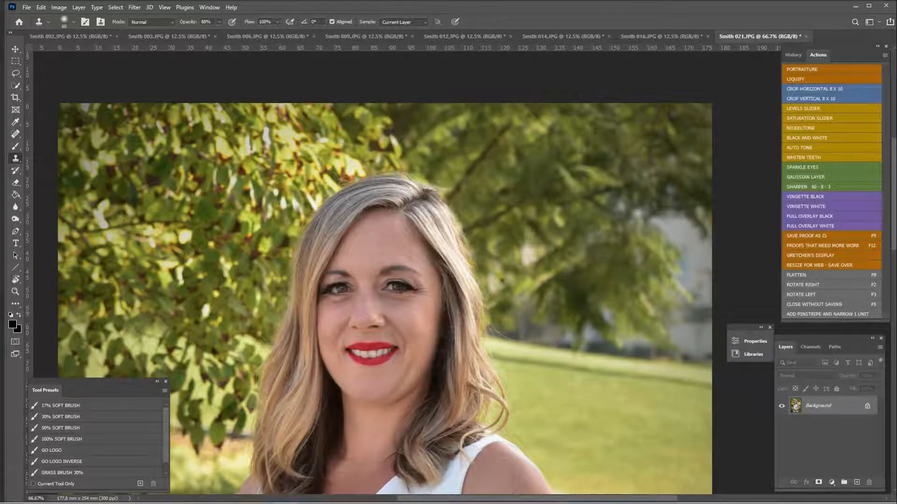
- Remove the stray hair beside the bride's hair, against the lawn, with the Spot Healing Brush
click(16, 135)
key(bracketleft)
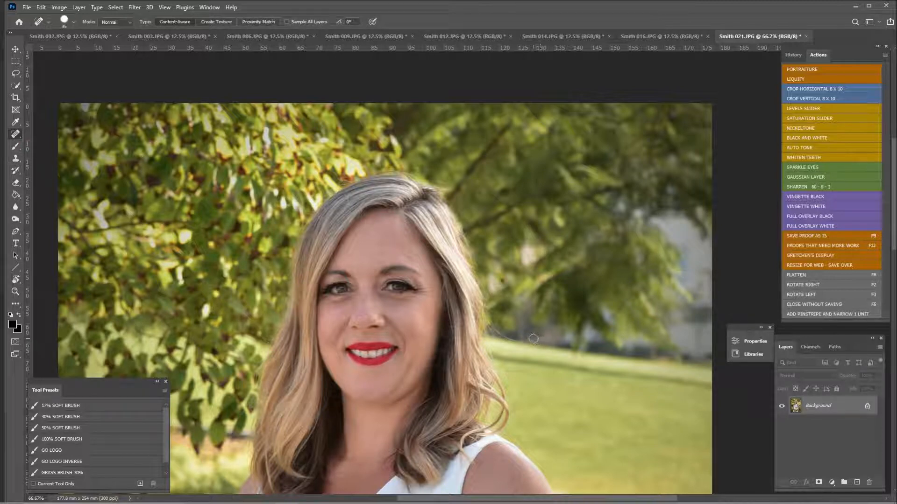
drag(580, 309, 545, 275)
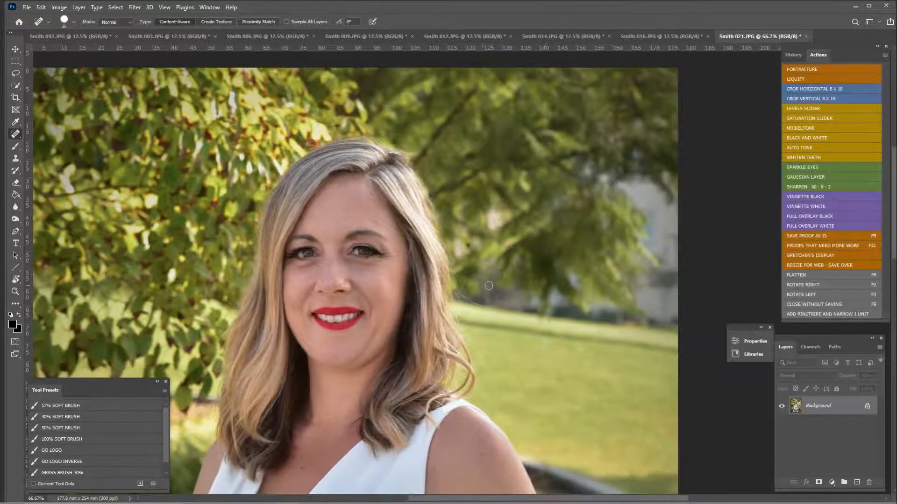
mouse_move(488, 285)
mouse_down()
mouse_move(472, 272)
mouse_move(488, 290)
mouse_move(468, 298)
mouse_up()
- Clone background over the remaining flyaway traces where the foliage meets the lawn beside her hair, using Clone Stamp sizes 90 and 50
key(s)
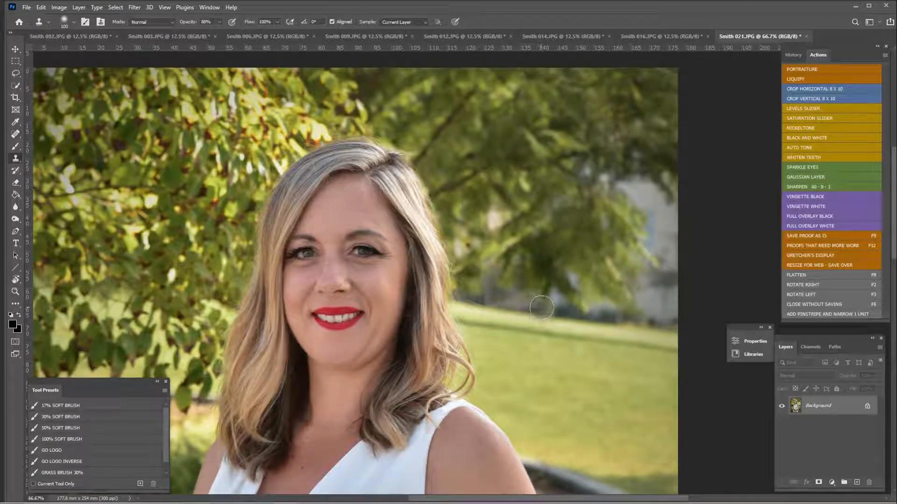
key(bracketleft)
drag(488, 301, 472, 298)
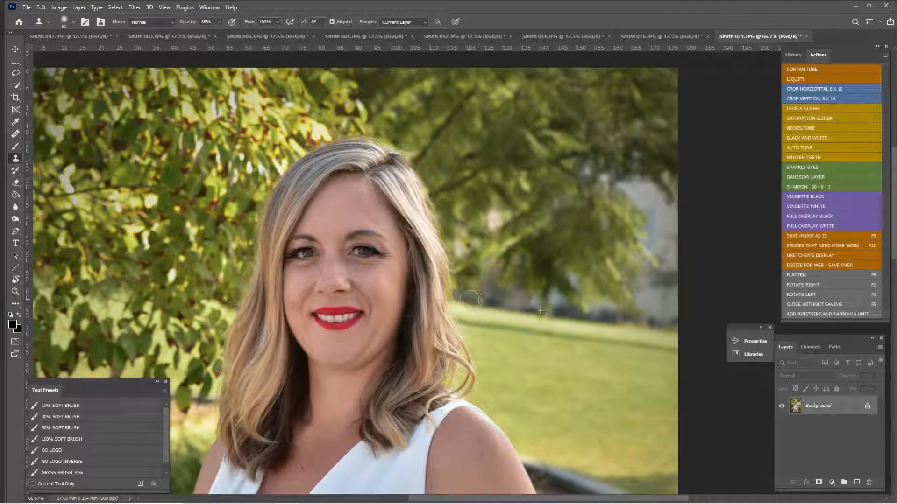
key(bracketleft)
key(bracketleft)
key(bracketleft)
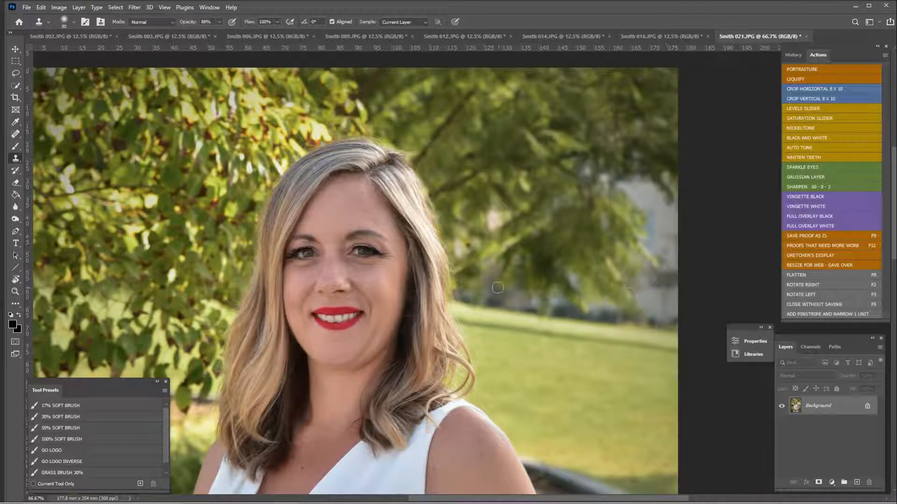
drag(459, 285, 457, 264)
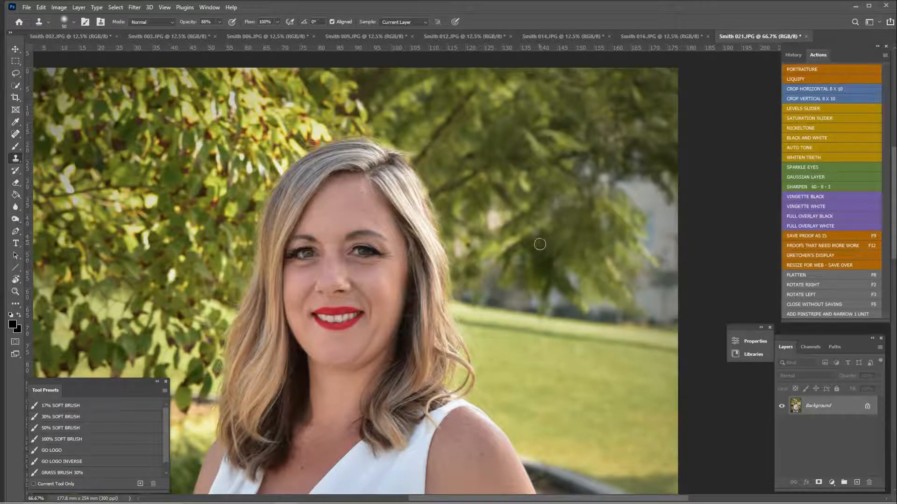
- Compare the portrait before and after the hair cleanup using the Flatten Image and final Clone Stamp history states
key(ctrl+minus)
click(797, 55)
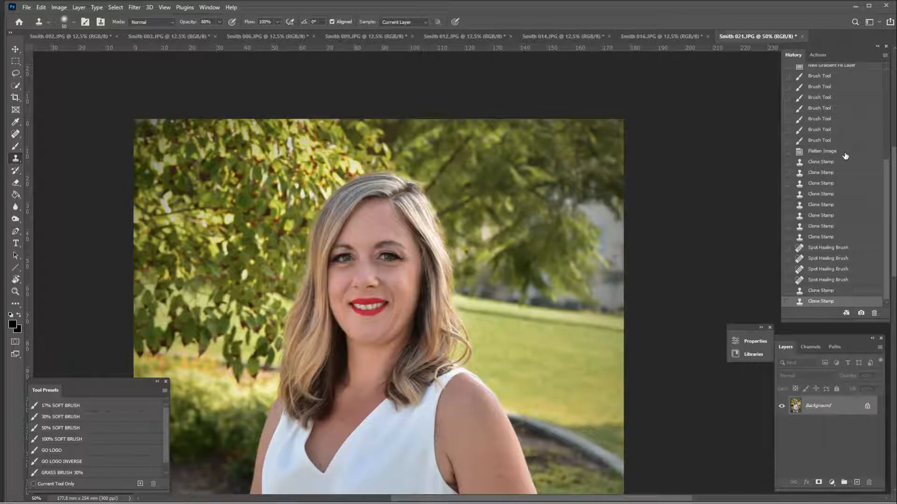
click(832, 151)
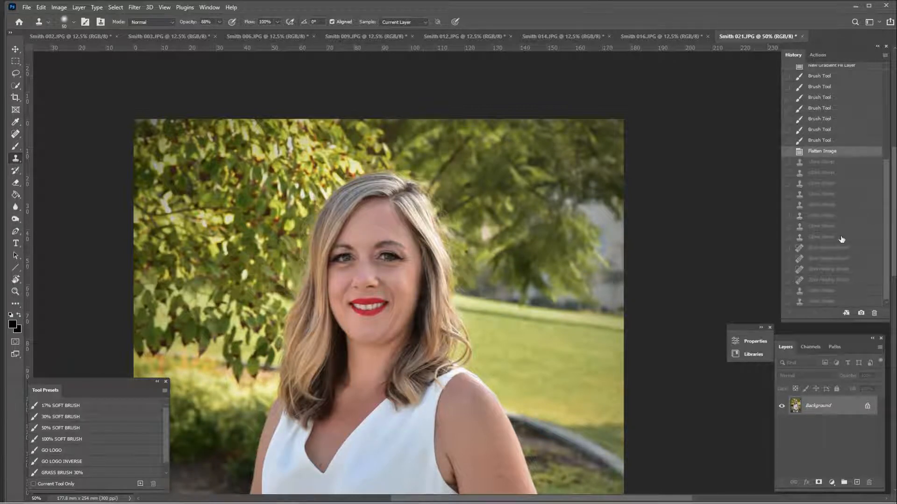
click(842, 302)
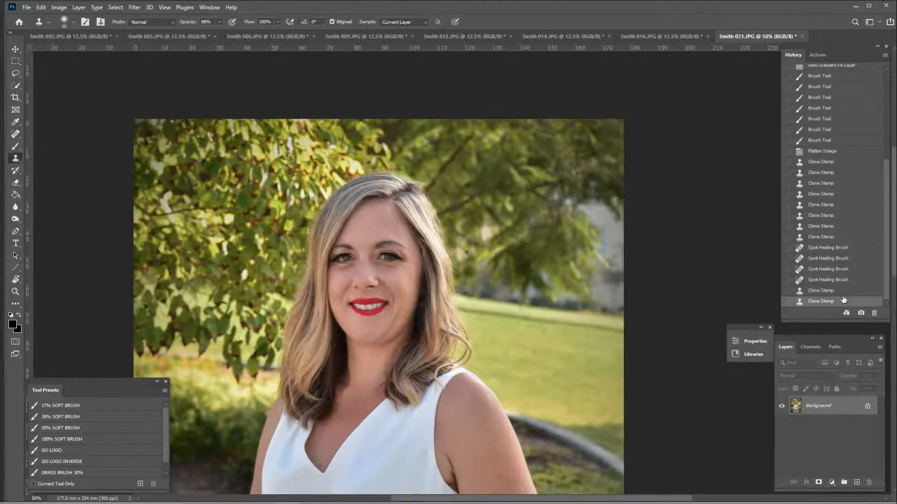
- Select the bride's teeth with the Quick Selection tool at size 20 and run the WHITEN TEETH action
key(ctrl+minus)
key(ctrl+plus)
key(w)
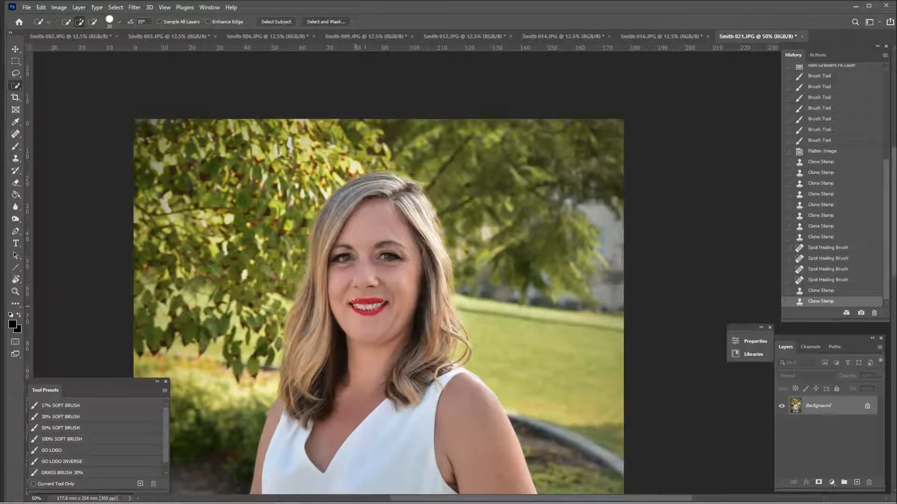
click(818, 55)
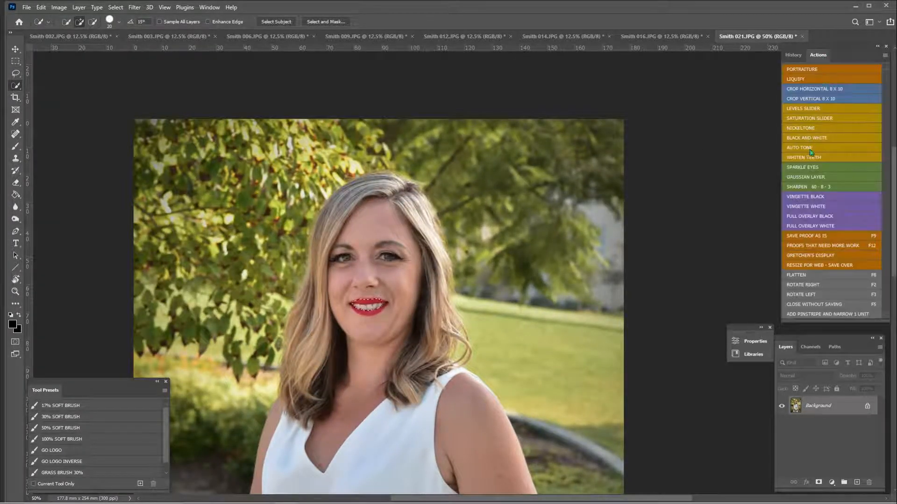
click(811, 159)
- Review the portrait's edit history back to its opening and save the photo with the SAVE PROOF AS IS action
click(805, 246)
click(793, 55)
drag(887, 204, 889, 96)
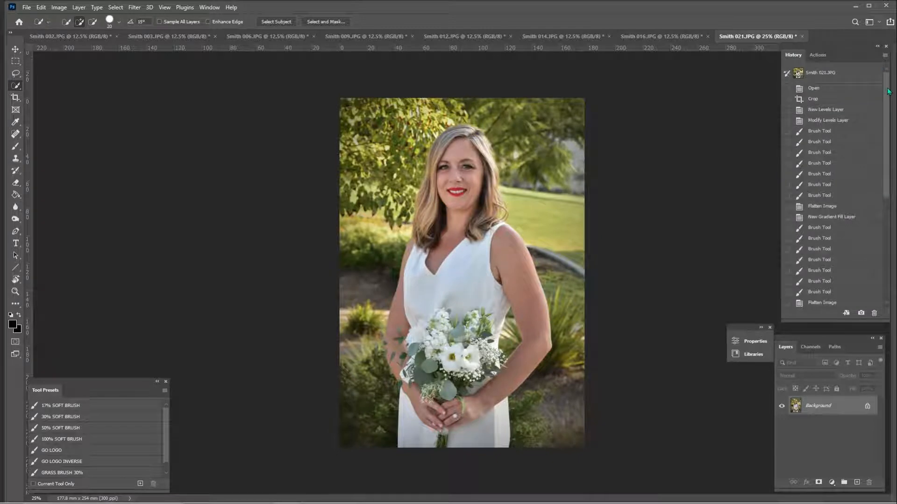
click(818, 55)
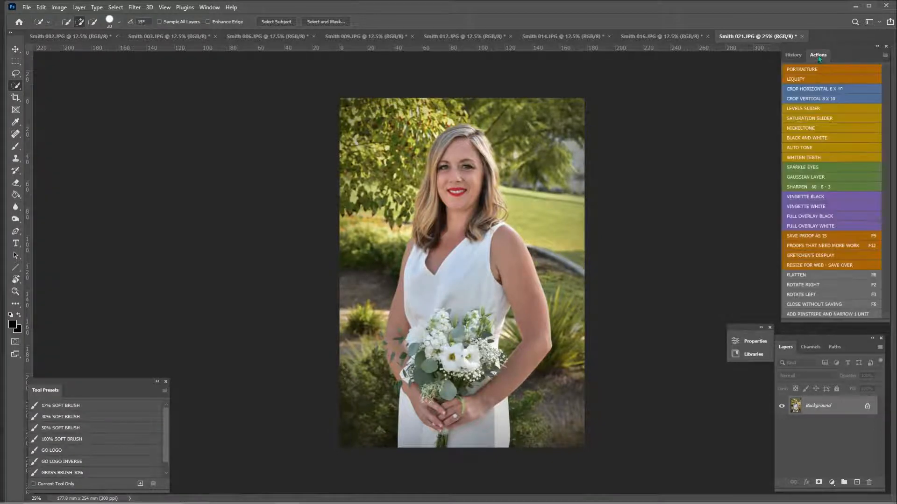
click(820, 236)
- Crop Smith 016.JPG to 8 x 10 in at 300 ppi, rotating the frame slightly and tightening it around the two women
key(c)
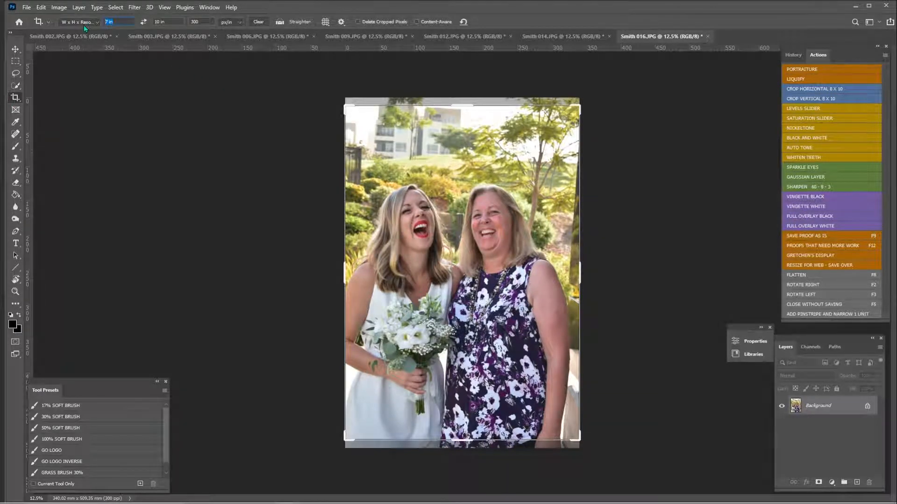
text(8)
drag(658, 244, 636, 224)
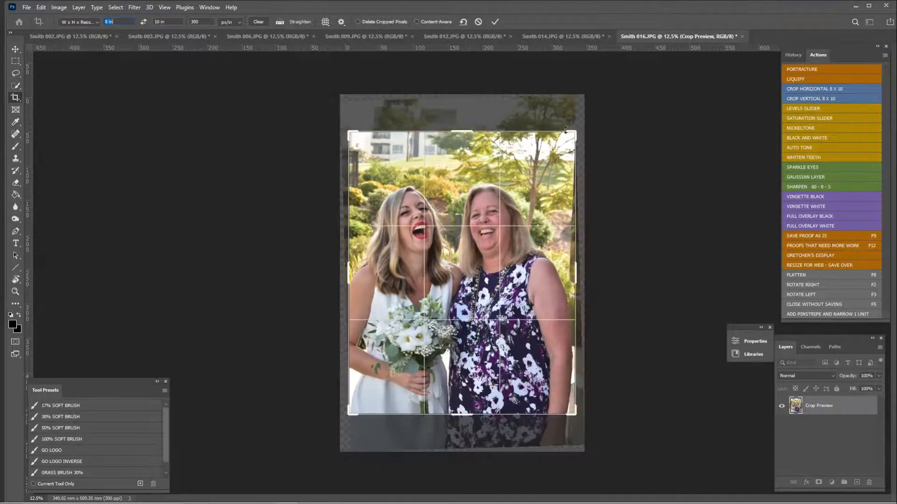
drag(574, 131, 563, 148)
mouse_move(525, 214)
mouse_down()
mouse_move(519, 204)
mouse_move(520, 253)
mouse_move(532, 216)
mouse_move(527, 188)
mouse_move(537, 226)
mouse_up()
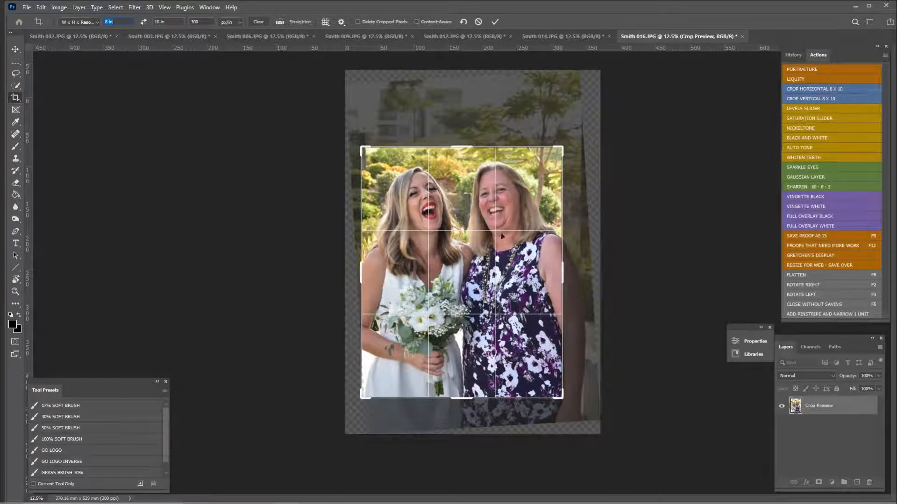
drag(518, 256, 545, 268)
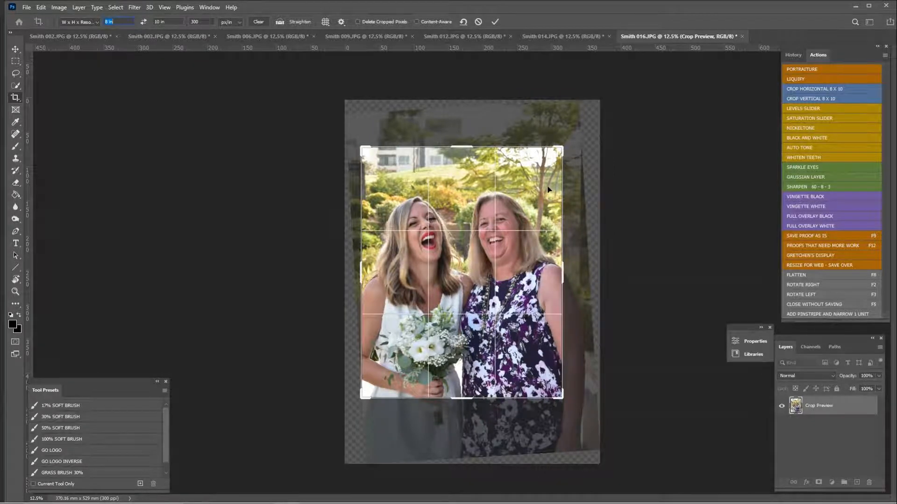
key(Return)
- Add a LEVELS SLIDER adjustment with shadows at 11, midtones at 1.19 and highlights at 236
key(ctrl+plus)
key(ctrl+plus)
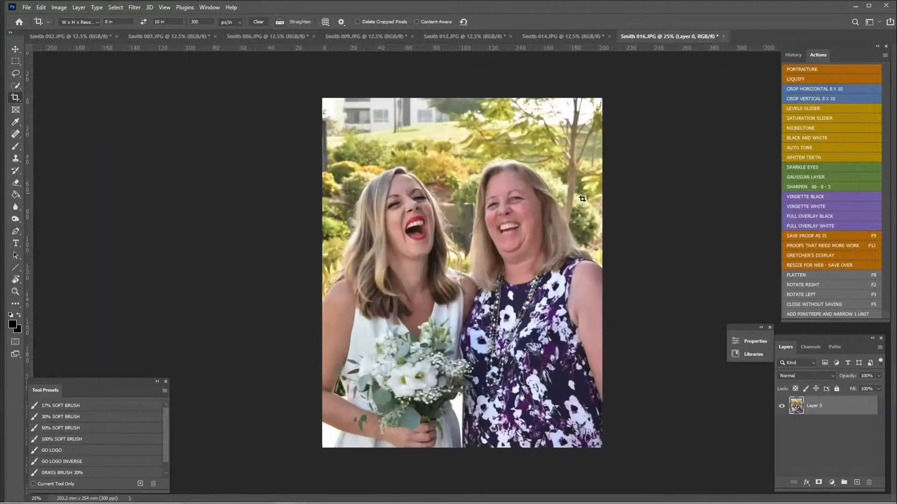
click(790, 111)
double_click(798, 405)
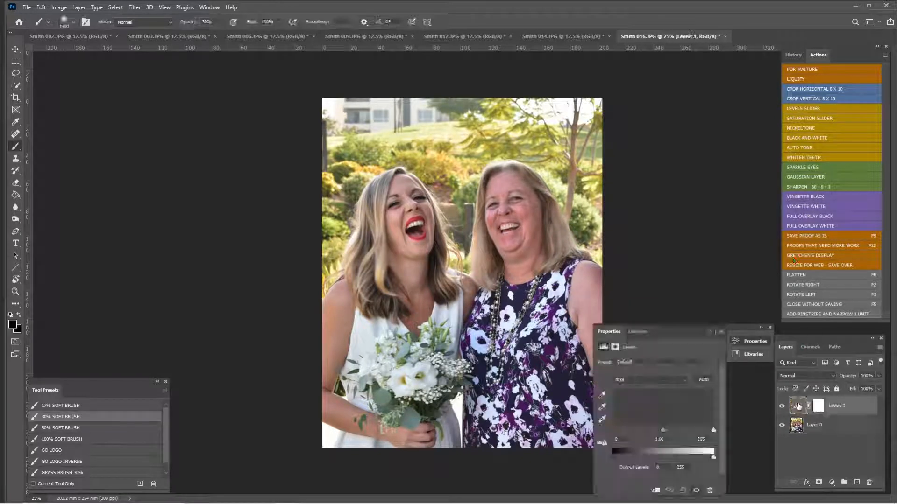
drag(714, 430, 707, 434)
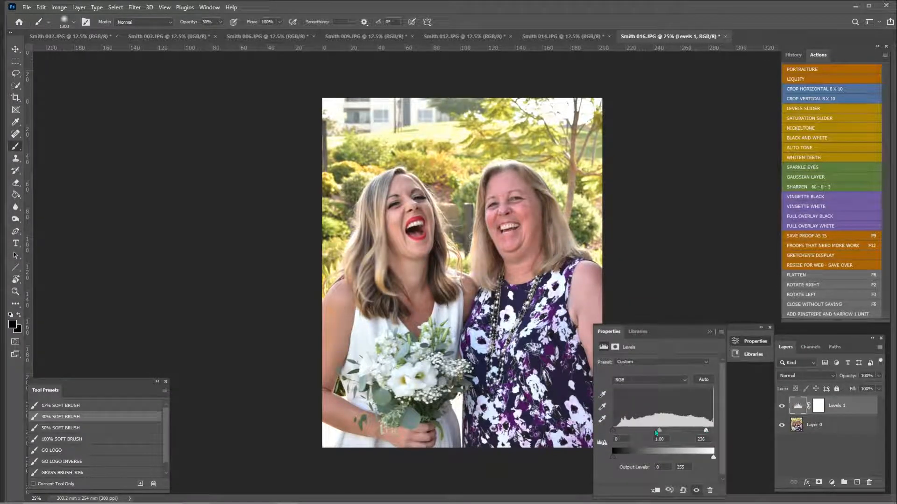
drag(612, 430, 617, 430)
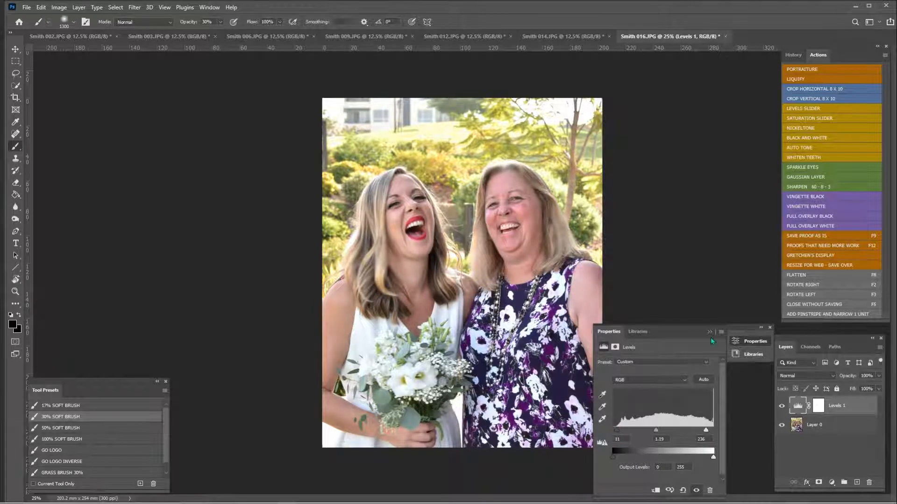
click(734, 345)
- Mask the levels adjustment off the dress and bouquet area with the 30% and 100% soft brushes, and flatten the image
click(819, 406)
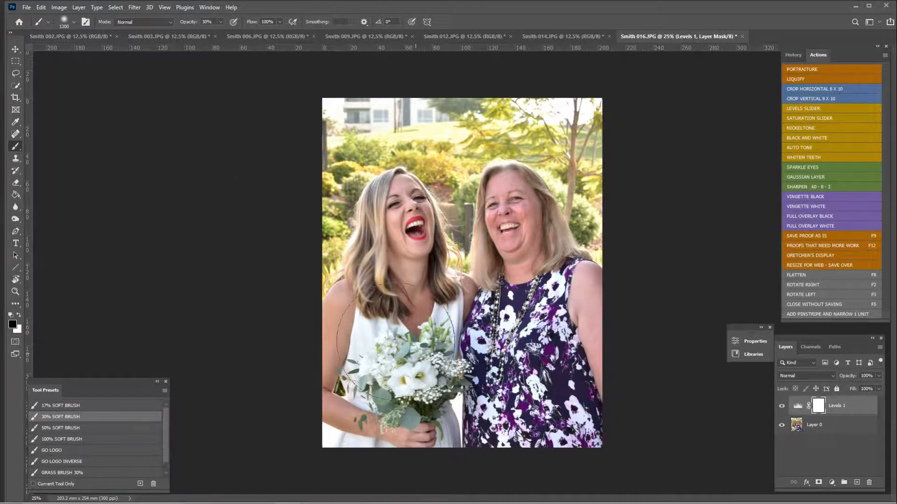
click(70, 439)
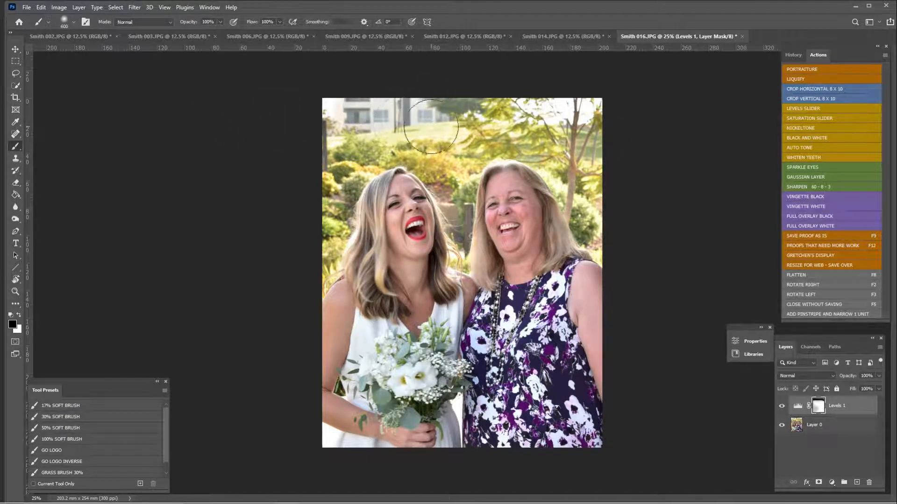
key(bracketright)
key(bracketright)
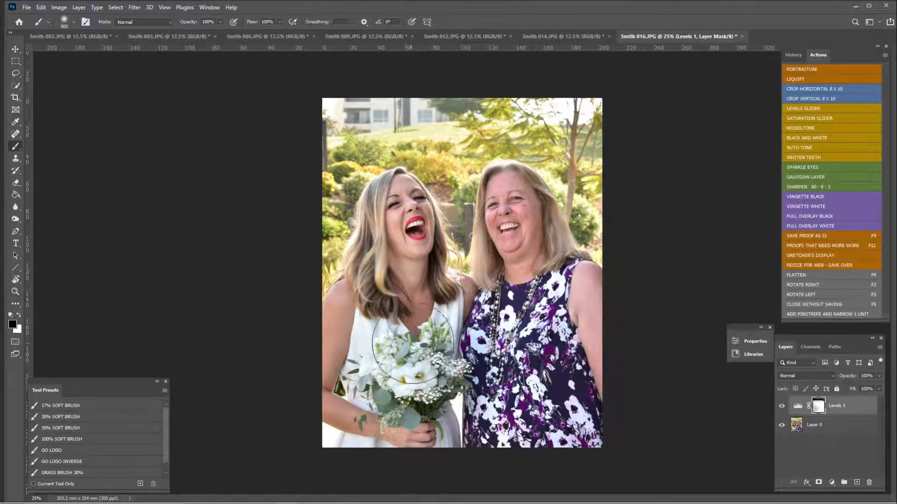
mouse_move(486, 329)
mouse_down()
mouse_move(503, 338)
mouse_move(425, 407)
mouse_move(383, 374)
mouse_up()
key(bracketleft)
key(bracketleft)
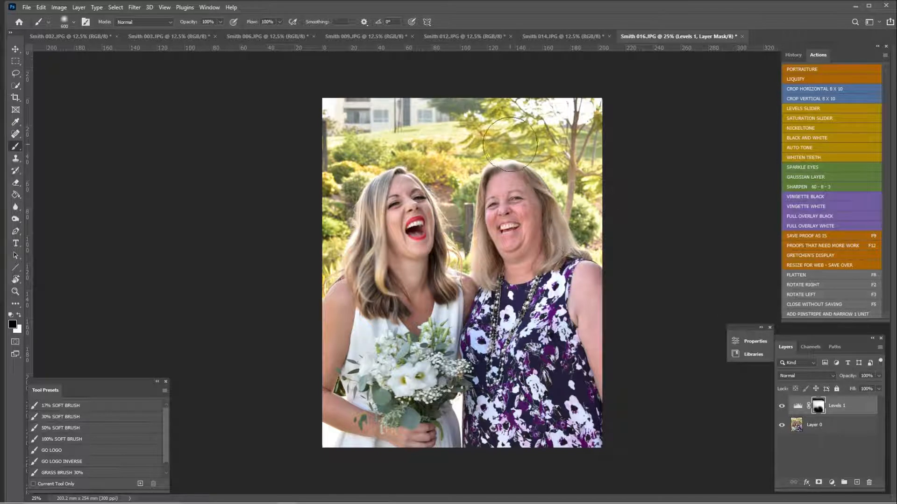
key(bracketright)
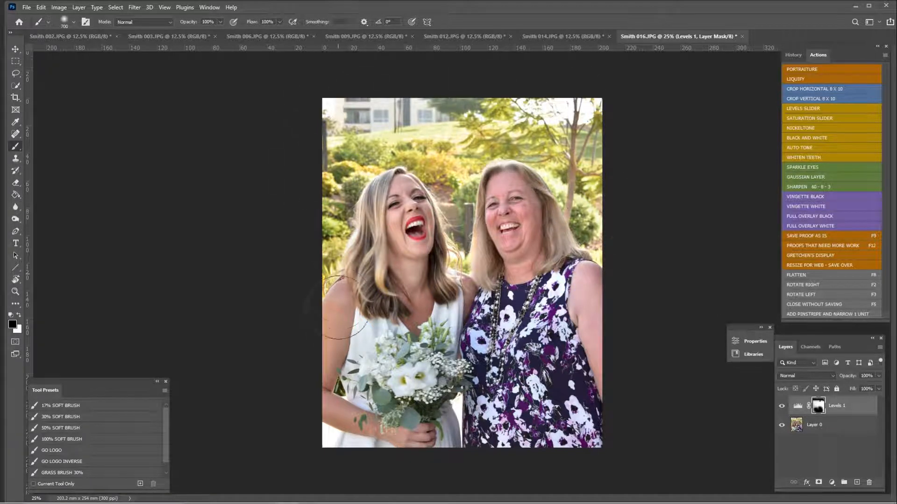
key(F8)
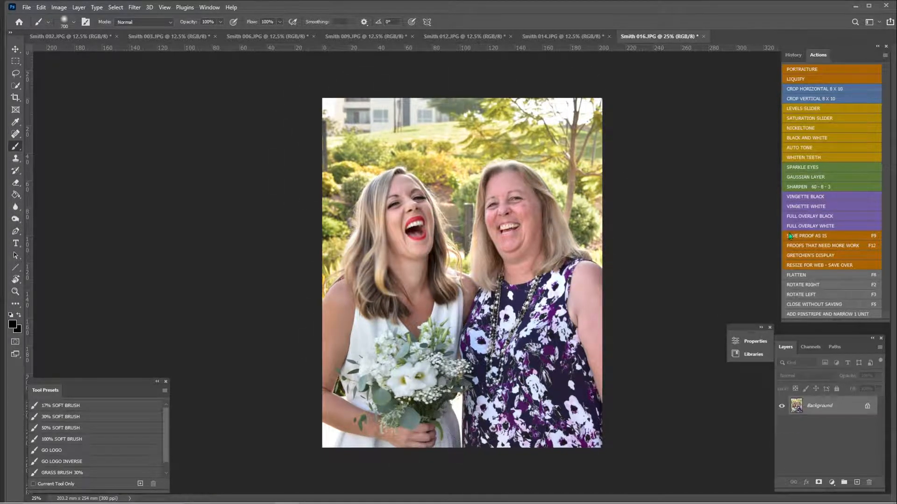
- Add a black vignette with the VINGETTE BLACK action and clear it from both women and the bouquet with the 100% and 50% soft brushes
click(801, 198)
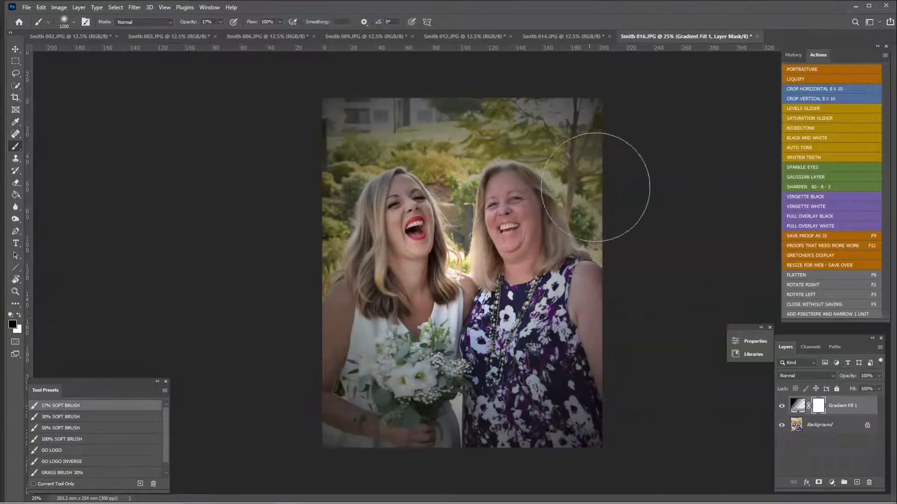
click(110, 439)
mouse_move(368, 253)
mouse_down()
mouse_move(420, 283)
mouse_move(499, 189)
mouse_move(492, 286)
mouse_move(454, 348)
mouse_move(413, 383)
mouse_up()
- Fade the vignette around the two women with the 17% soft brush at size 1400 and flatten the photo
click(70, 406)
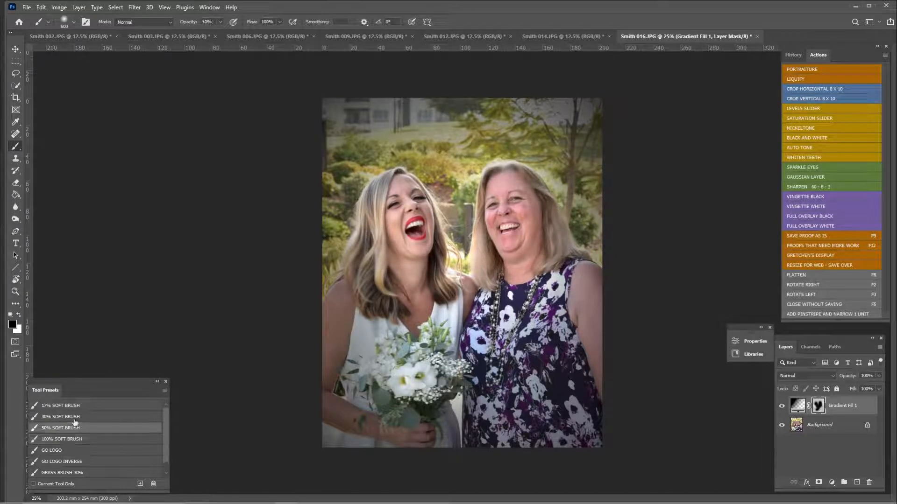
mouse_move(549, 187)
mouse_down()
mouse_move(539, 364)
mouse_move(532, 231)
mouse_move(577, 386)
mouse_move(582, 299)
mouse_move(490, 115)
mouse_move(398, 158)
mouse_move(494, 362)
mouse_up()
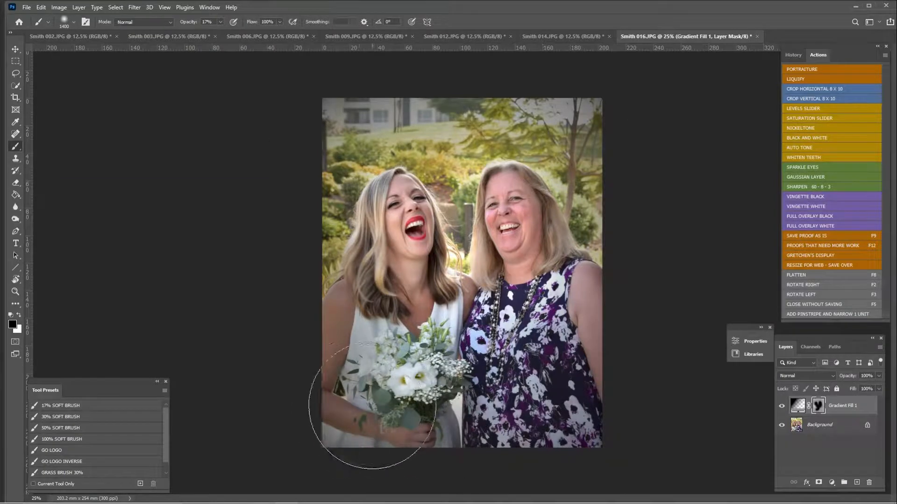
key(F8)
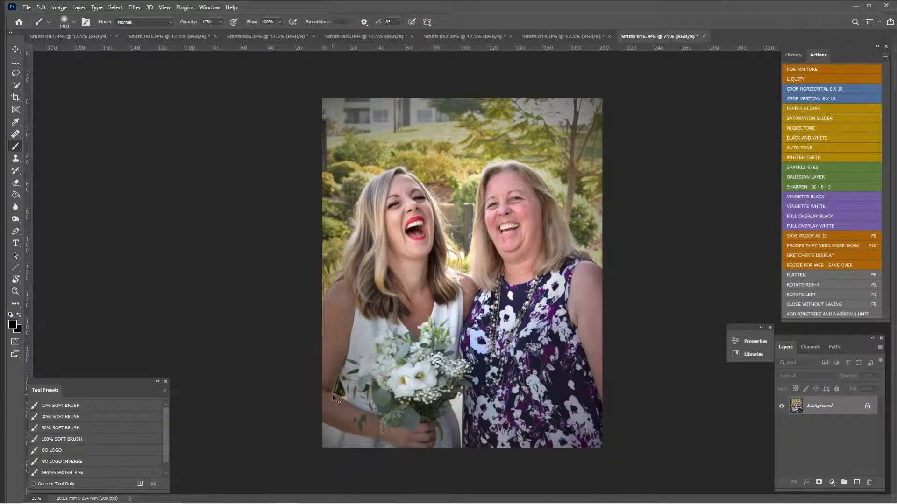
- Convert the photo of the two women to black and white and save it with the SAVE PROOF AS IS action
key(ctrl+shift+u)
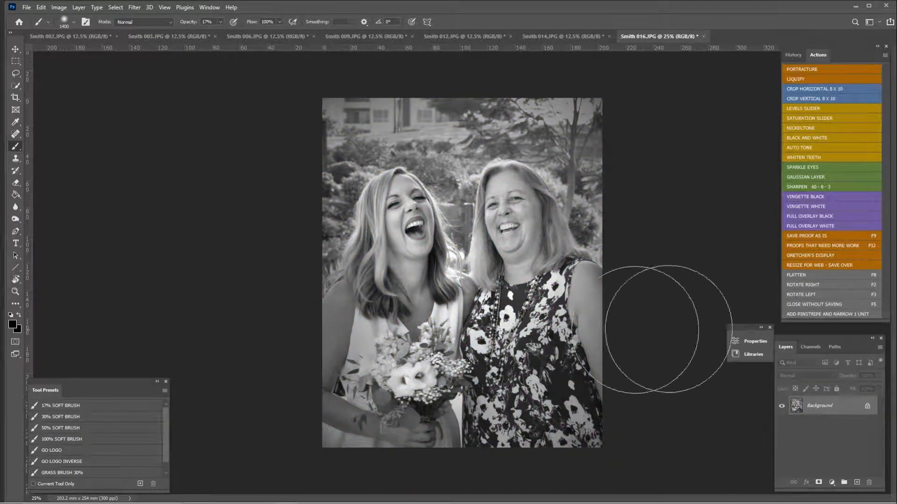
click(800, 236)
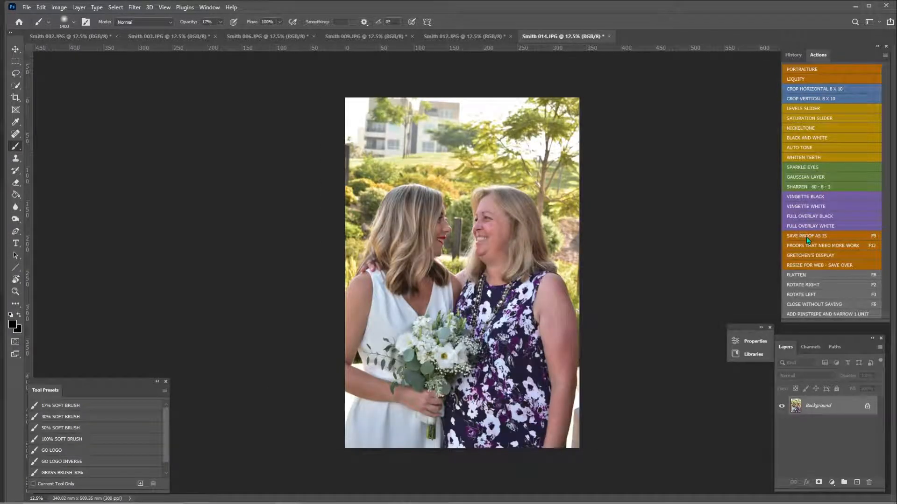